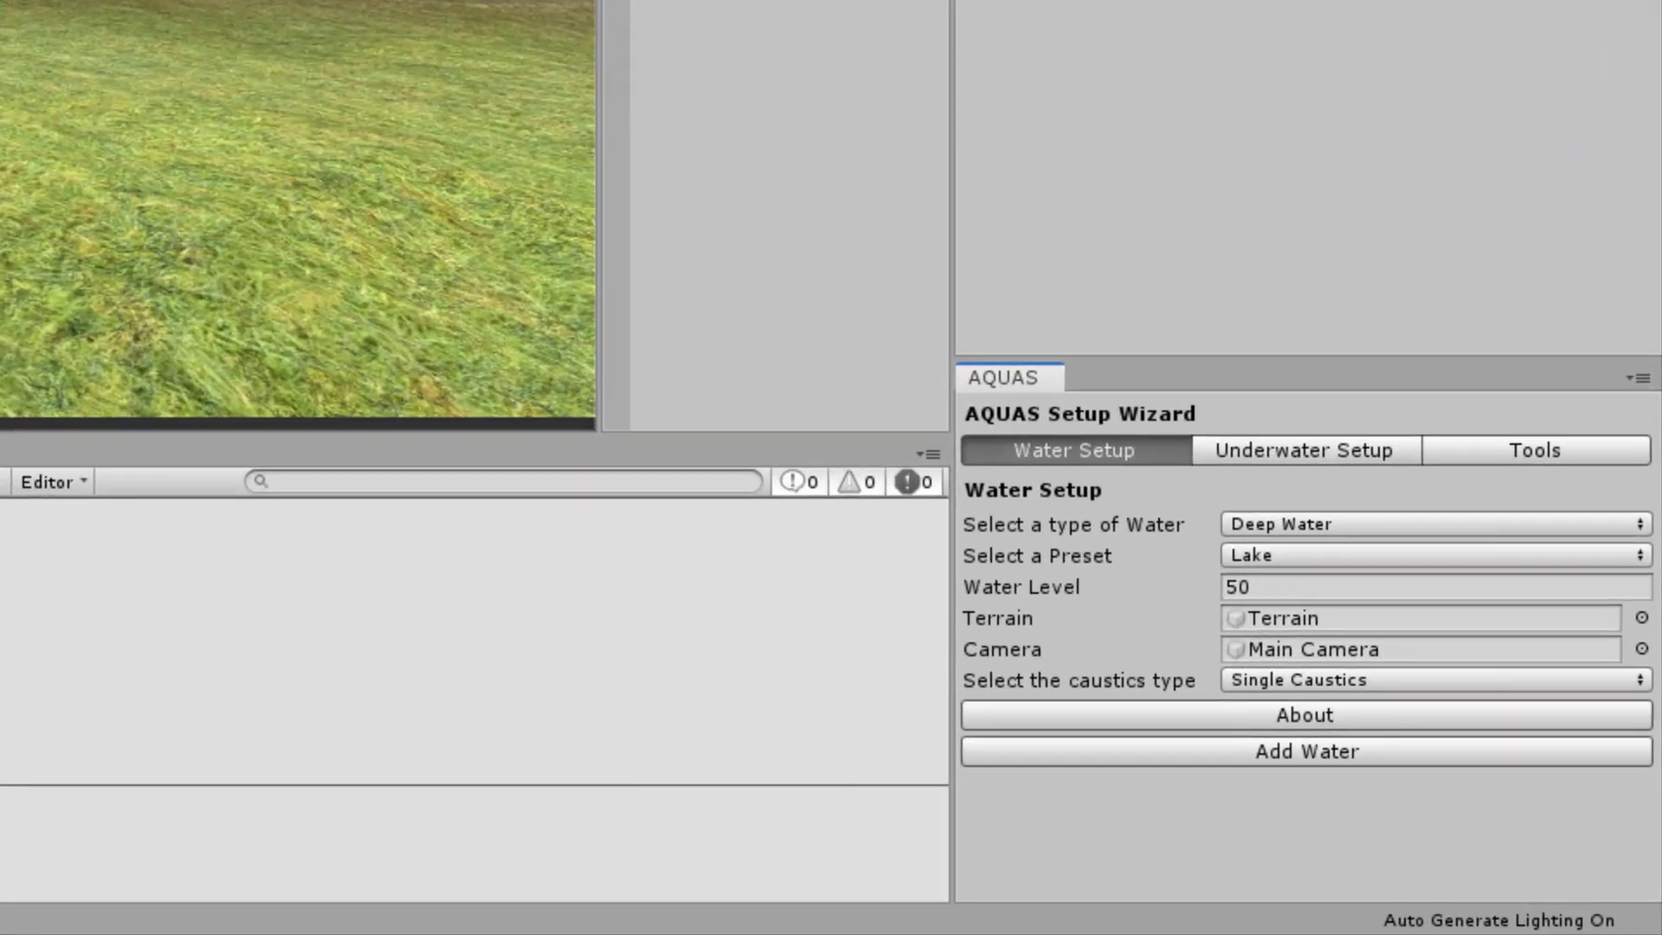
- Set the AQUAS underwater type to Advanced and add underwater effects to the Main Camera
{"action": "left_click", "coordinate": [1370, 447]}
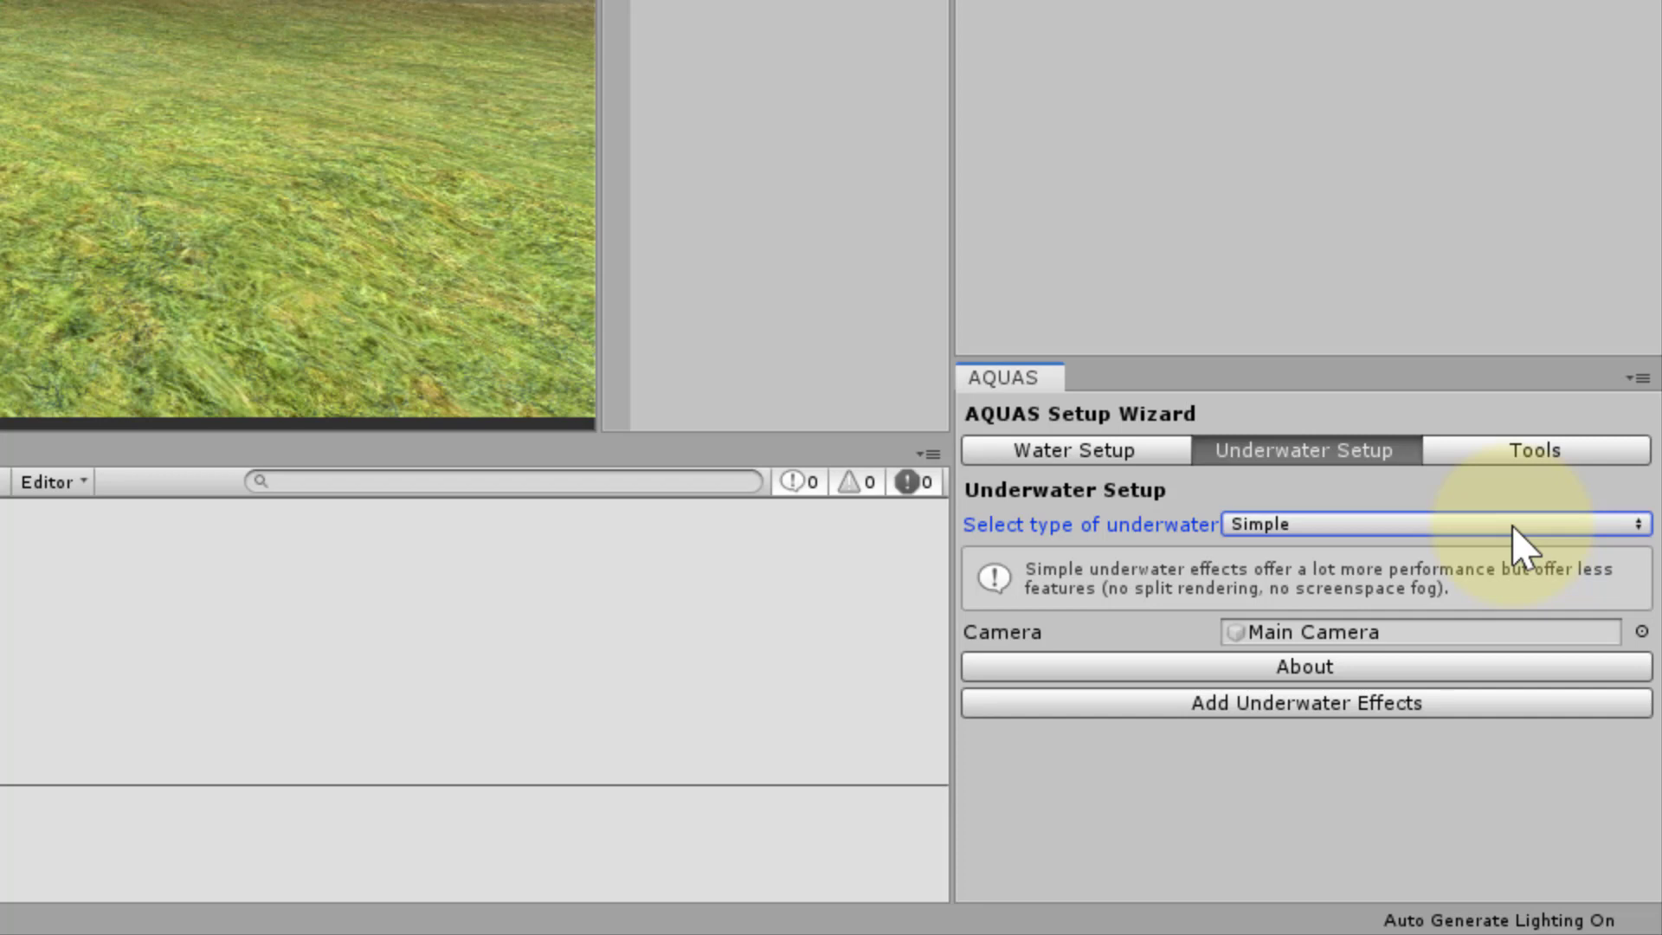
{"action": "left_click", "coordinate": [1512, 526]}
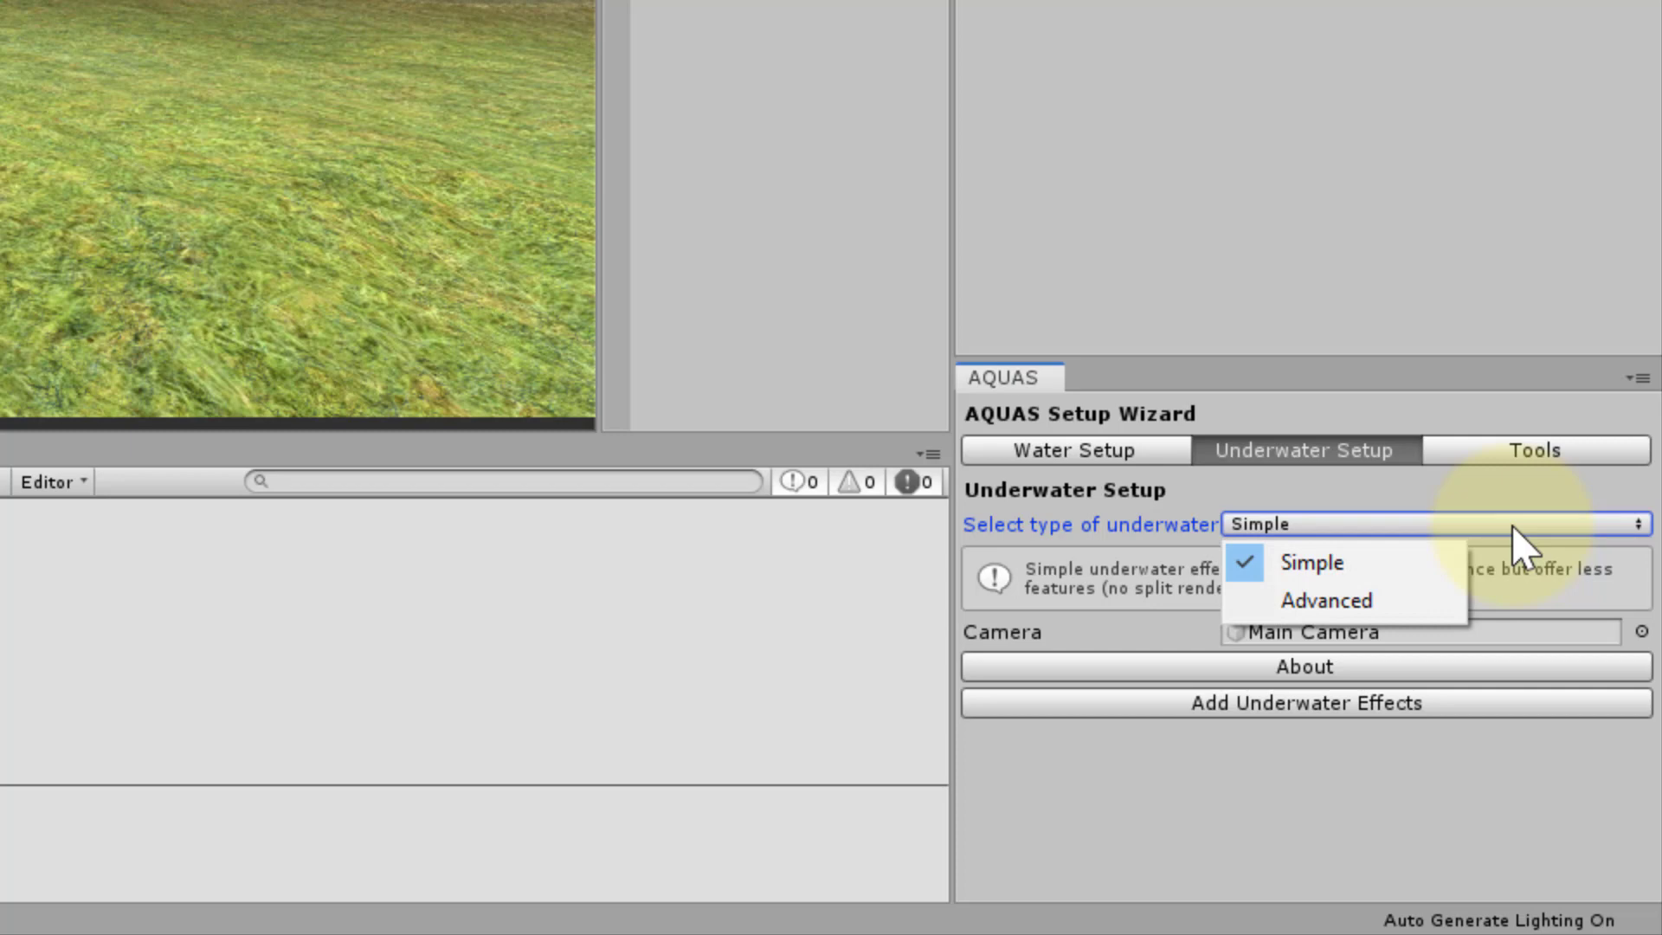
{"action": "left_click", "coordinate": [1376, 610]}
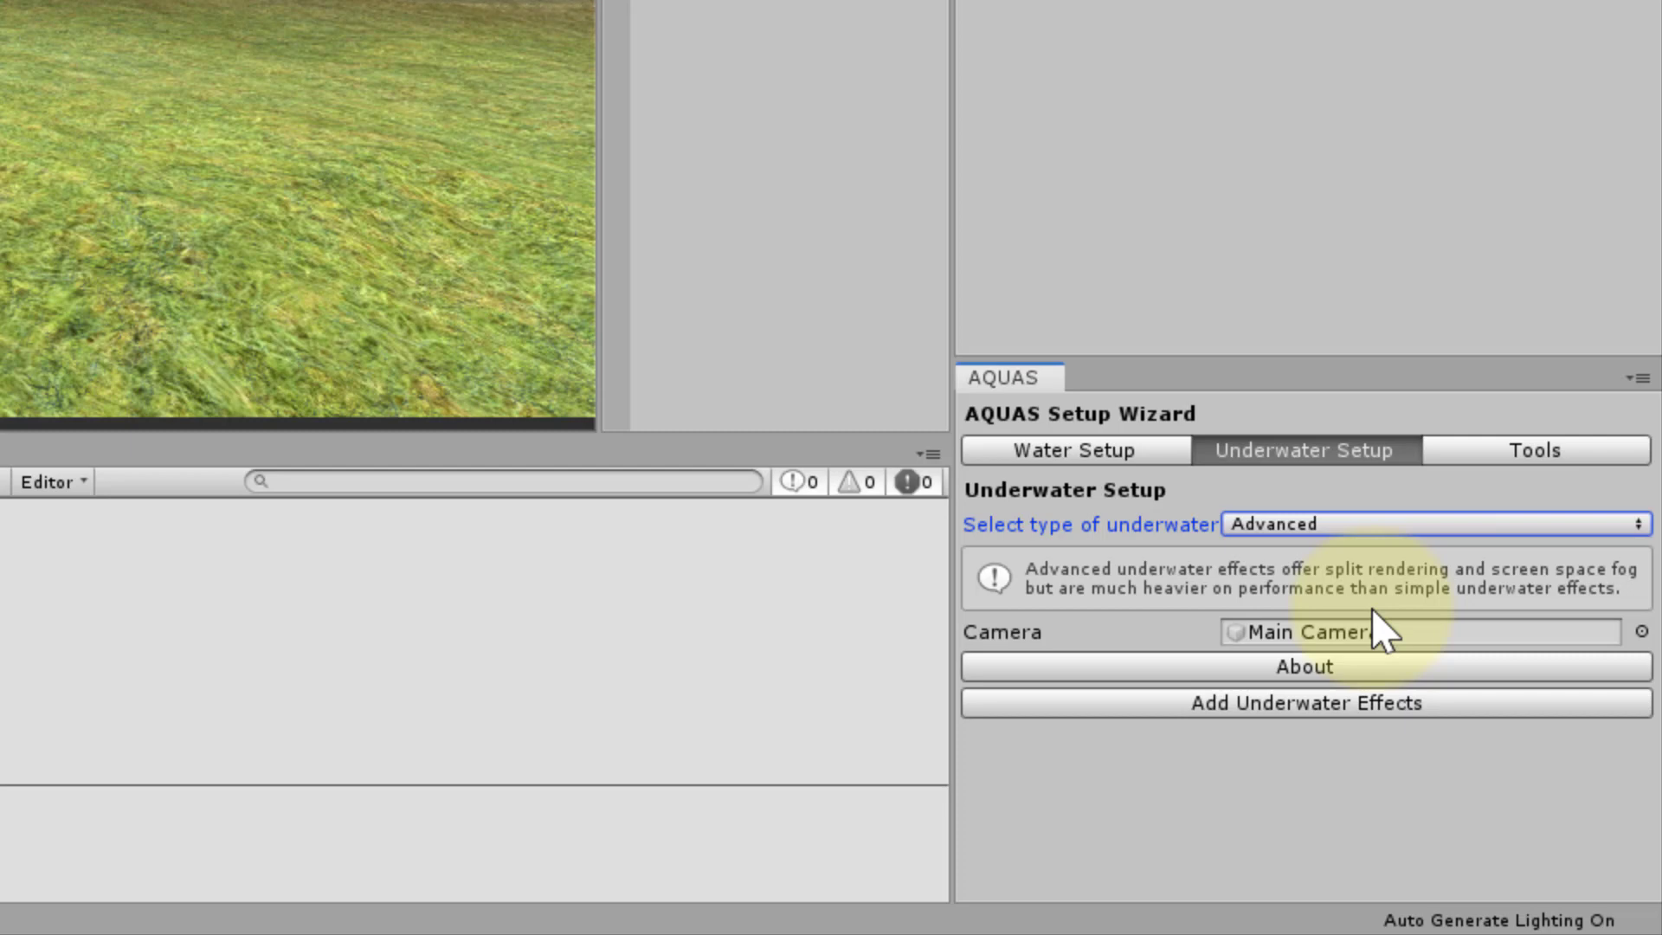
{"action": "left_click", "coordinate": [1489, 704]}
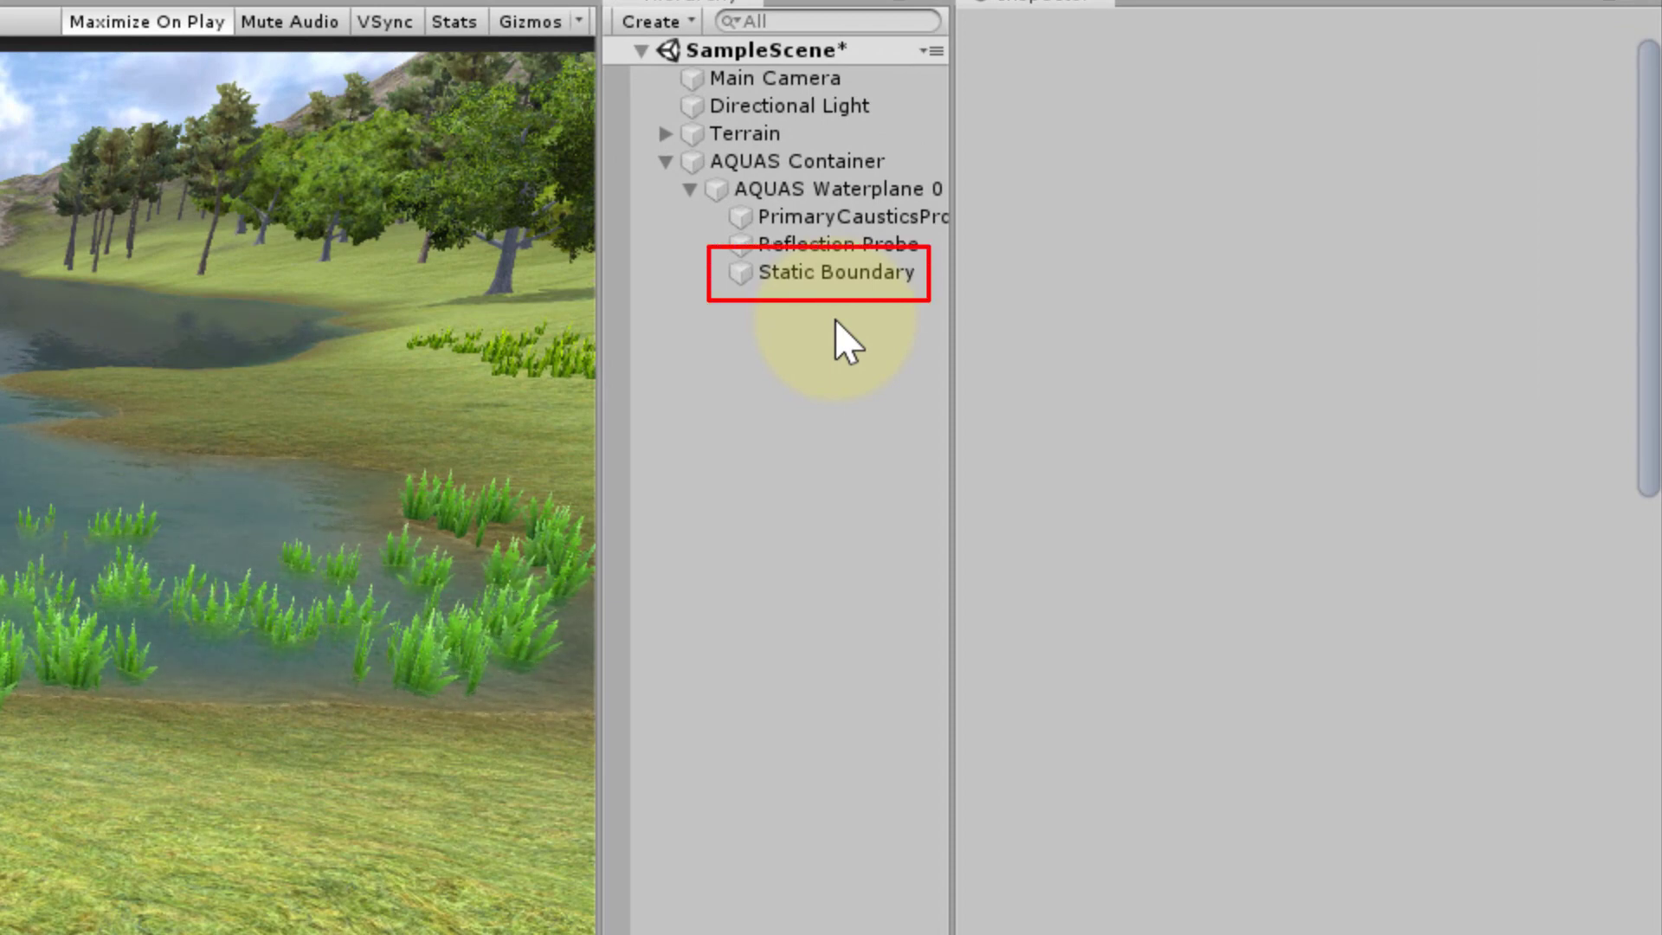
- Select AQUAS Waterplane 0 under AQUAS Container to view its components in the Inspector
{"action": "left_click", "coordinate": [888, 195]}
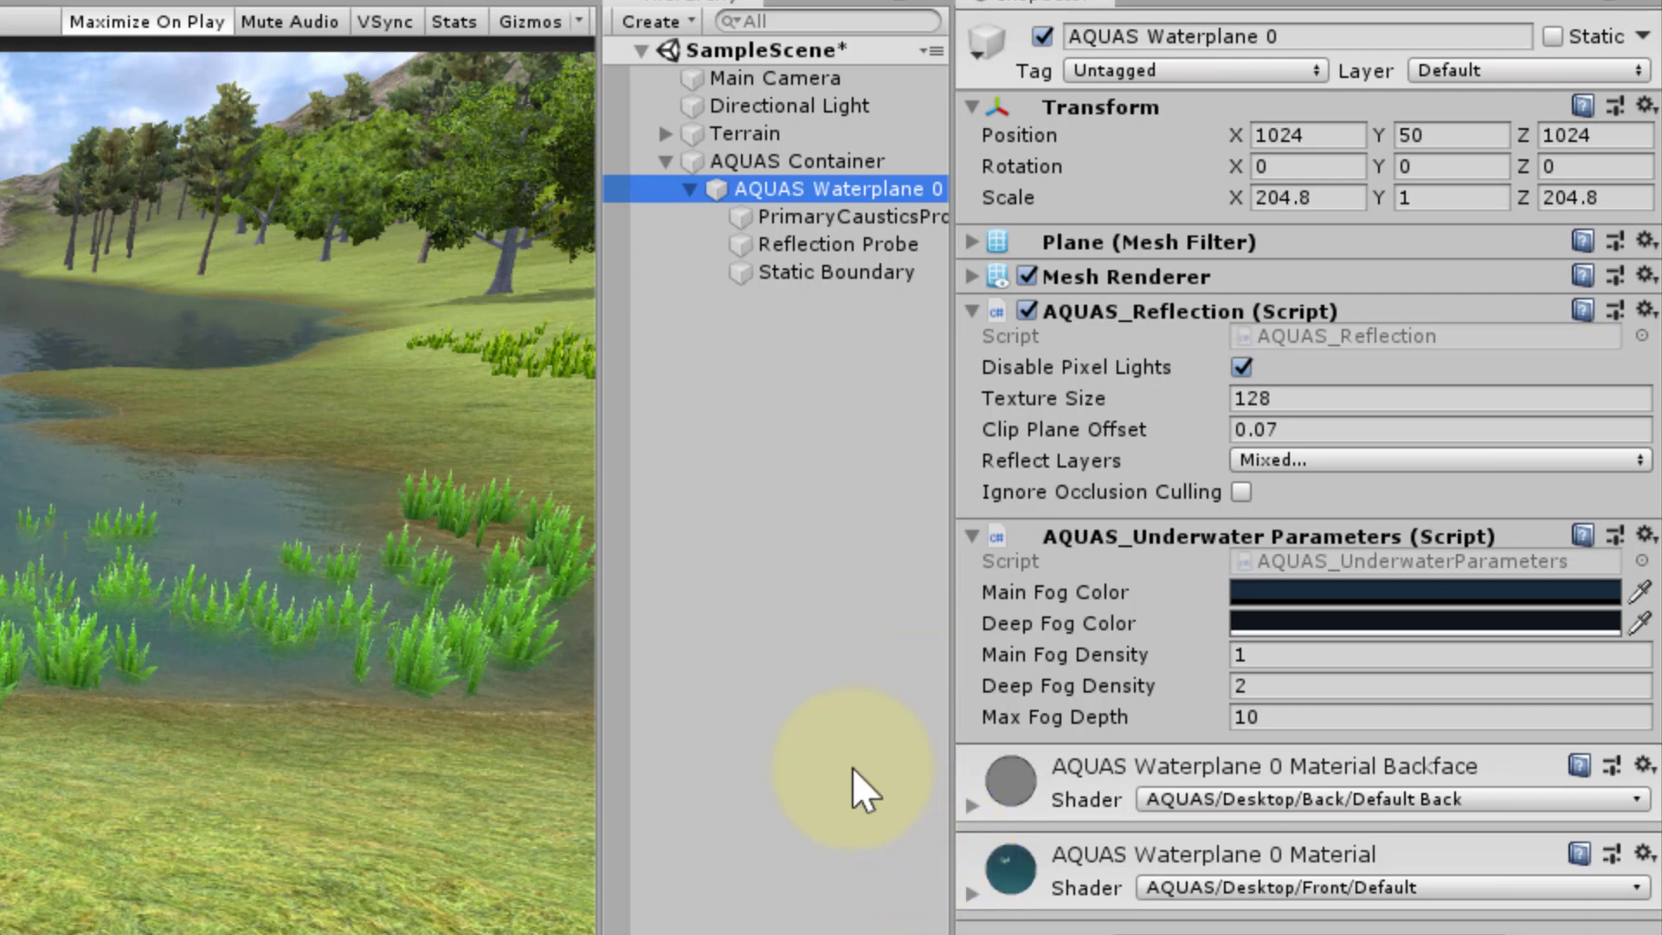
- Select Main Camera and scroll the Inspector to its AQUAS_Under Water Effect component
{"action": "left_click", "coordinate": [774, 78]}
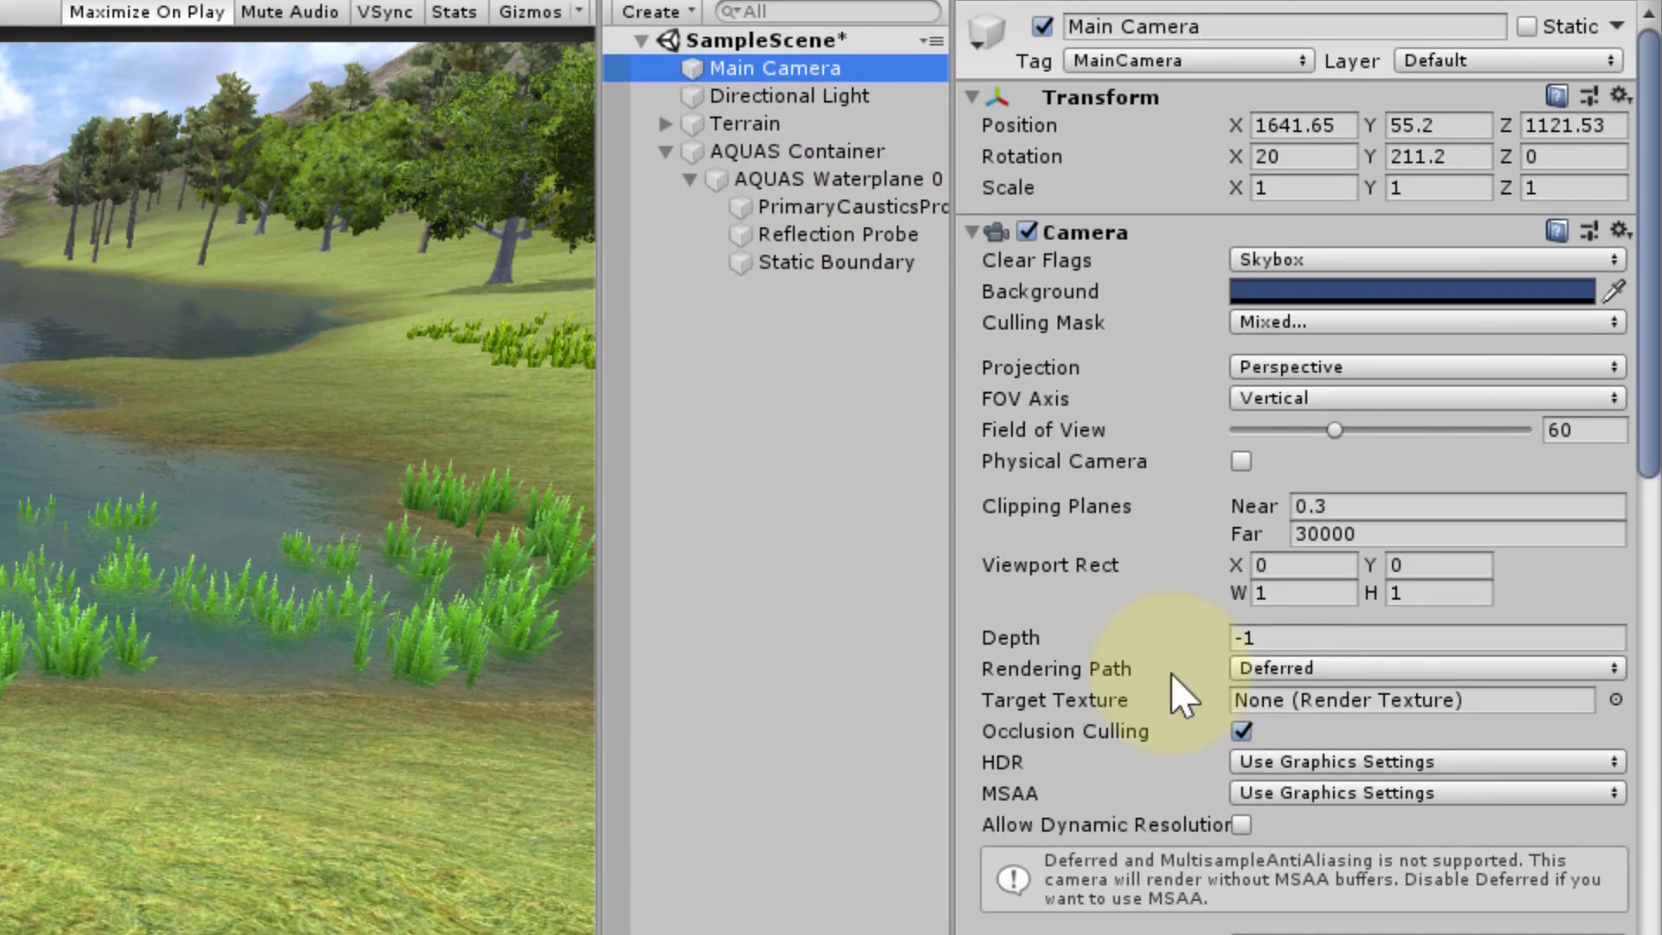
{"action": "scroll", "coordinate": [1171, 670], "scroll_direction": "down", "scroll_amount": 10}
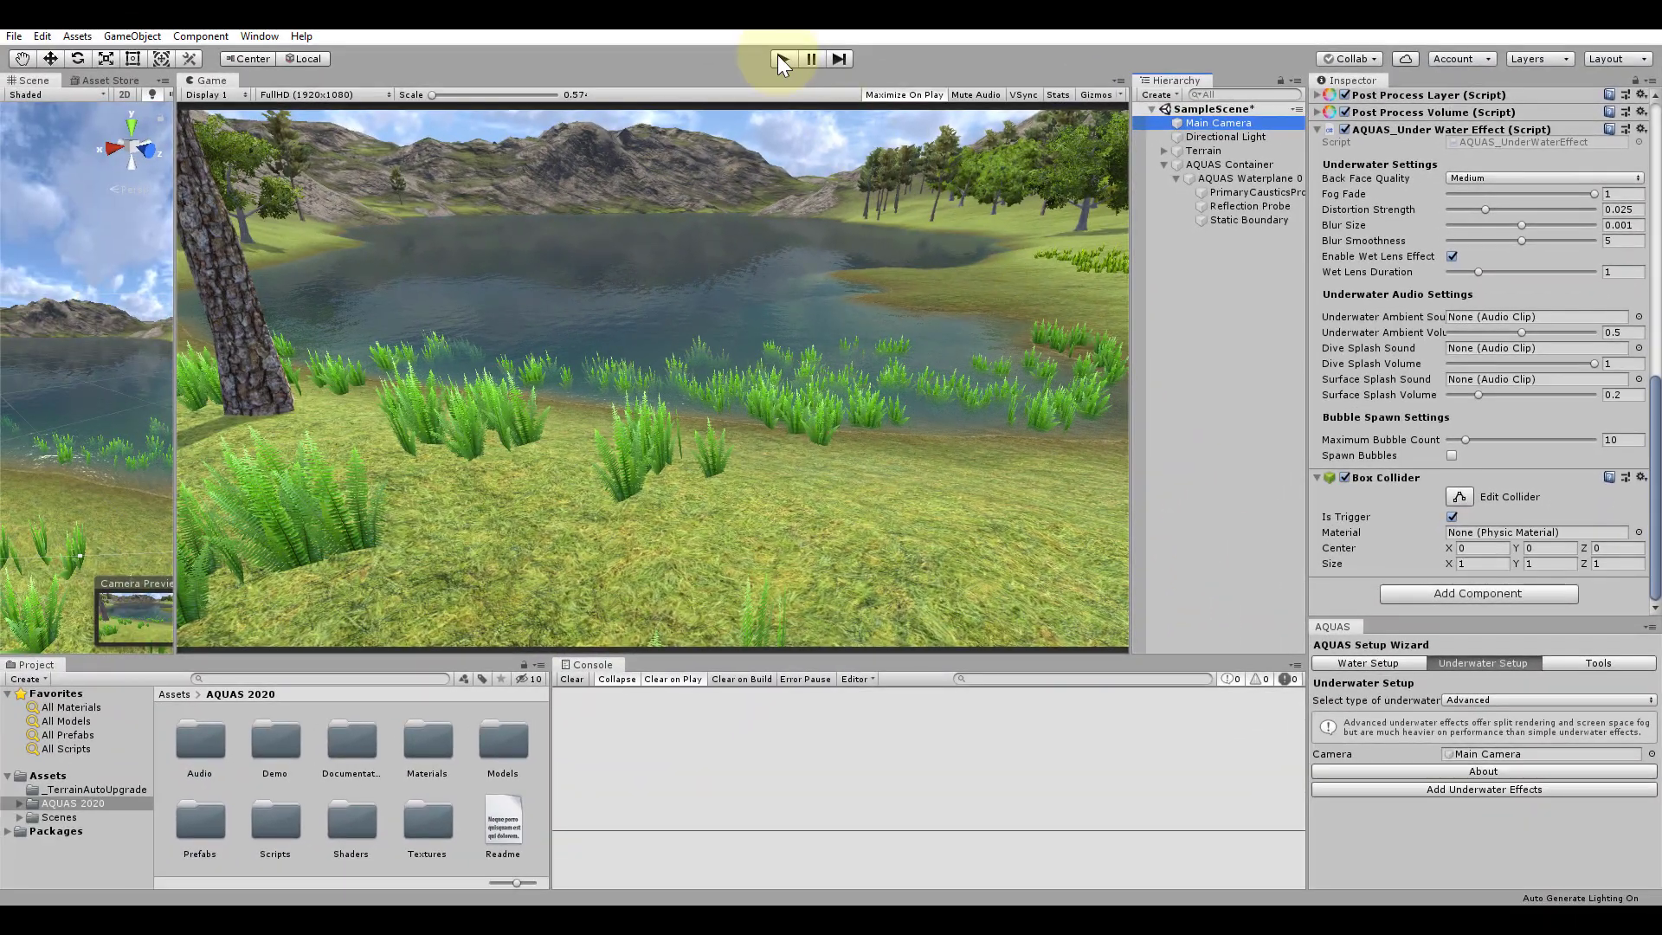
- Enter Play mode and fly the camera forward over the lake, dipping below the surface
{"action": "left_click", "coordinate": [781, 59]}
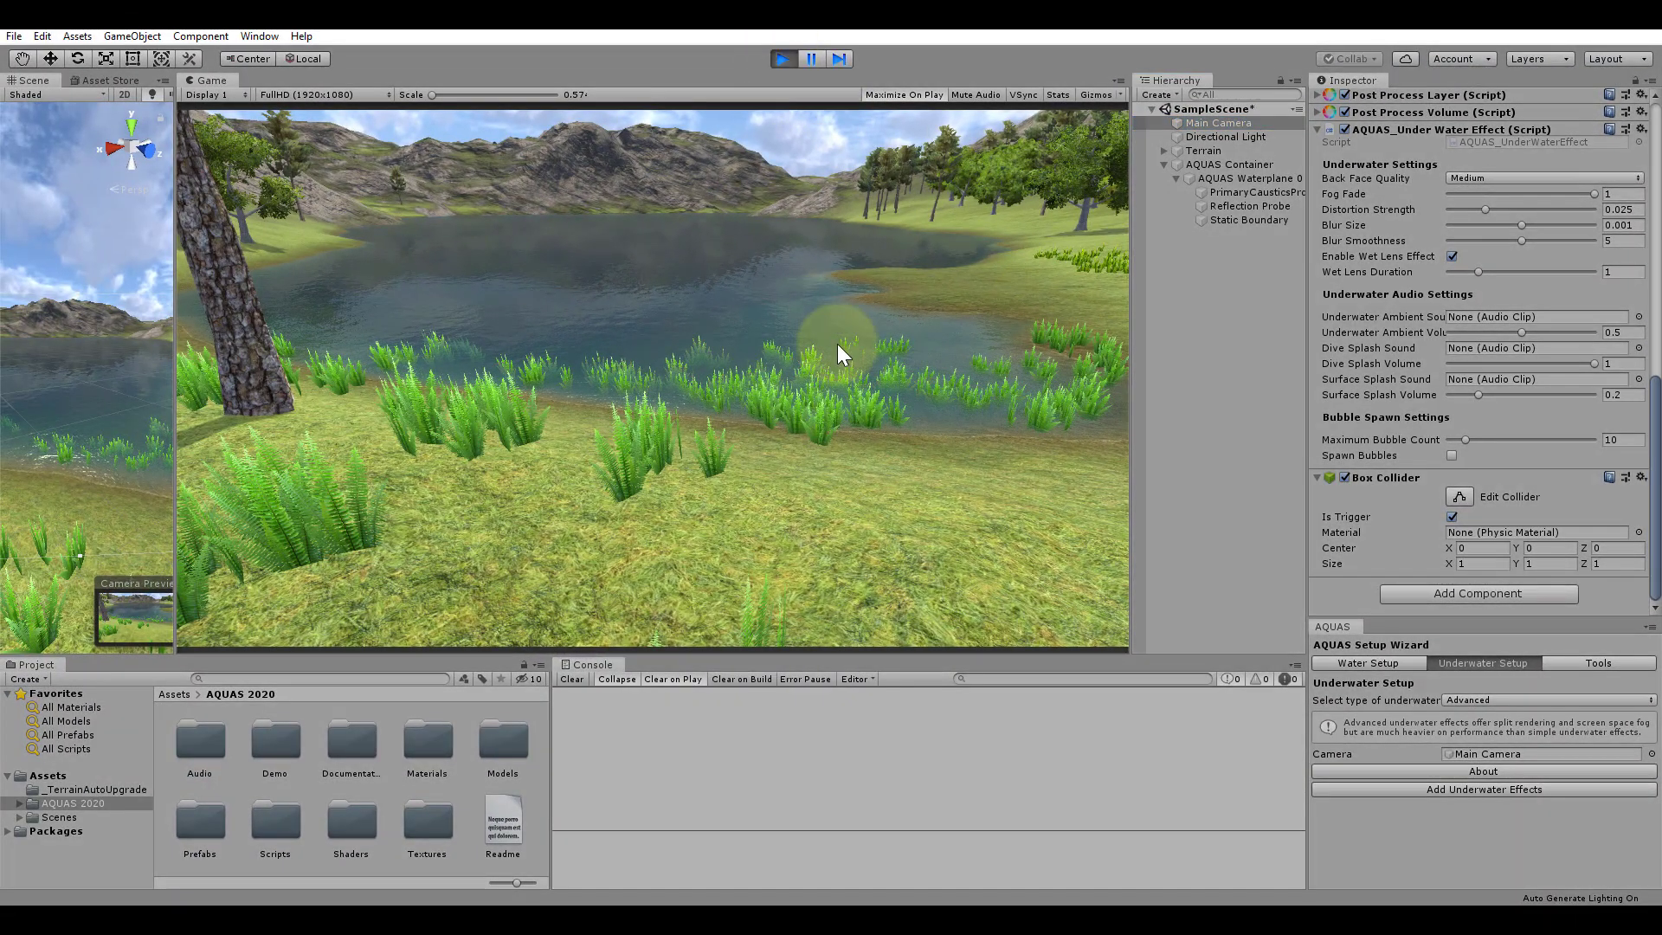
{"action": "key", "text": "w"}
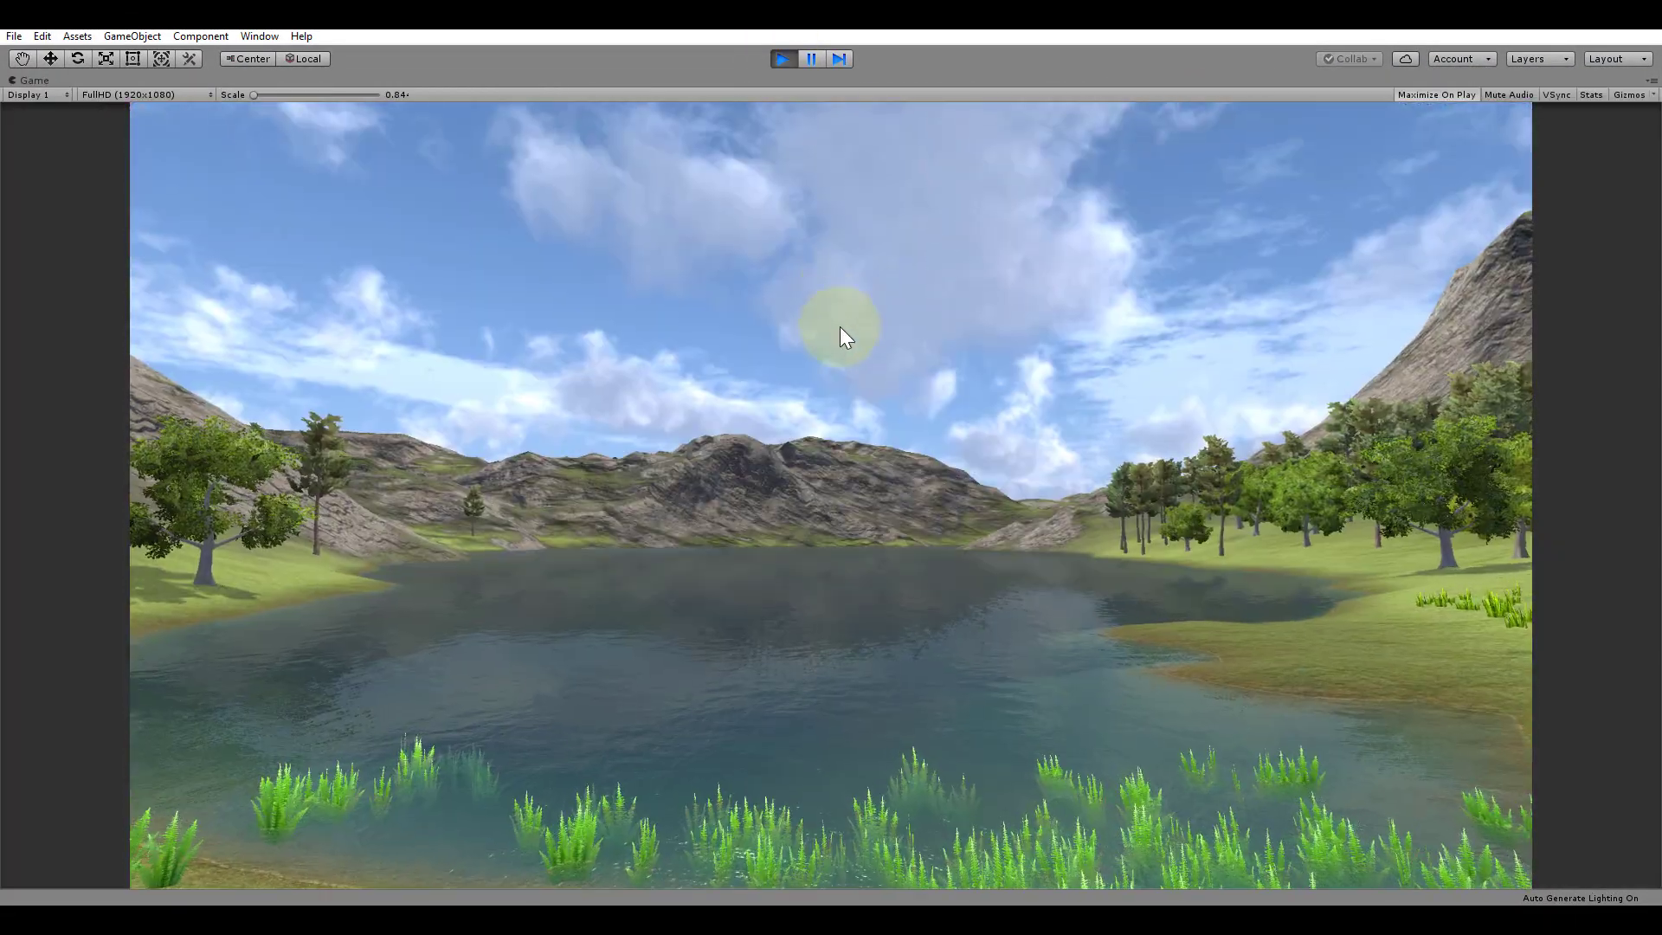
{"action": "key", "text": "w"}
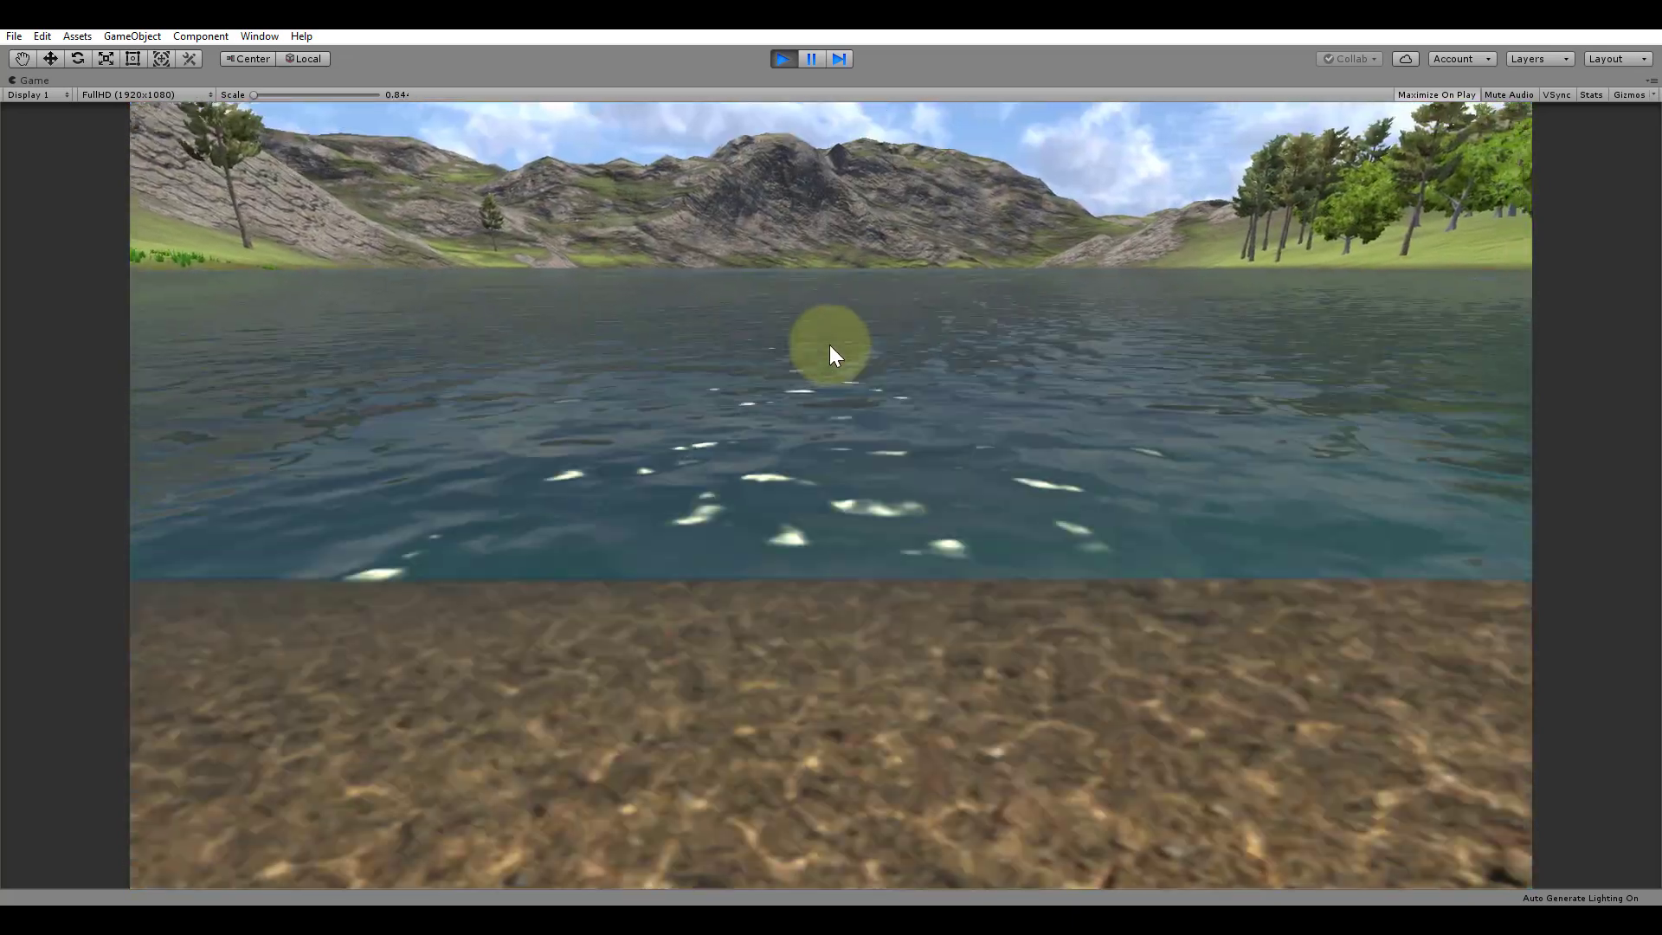
{"action": "key", "text": "w"}
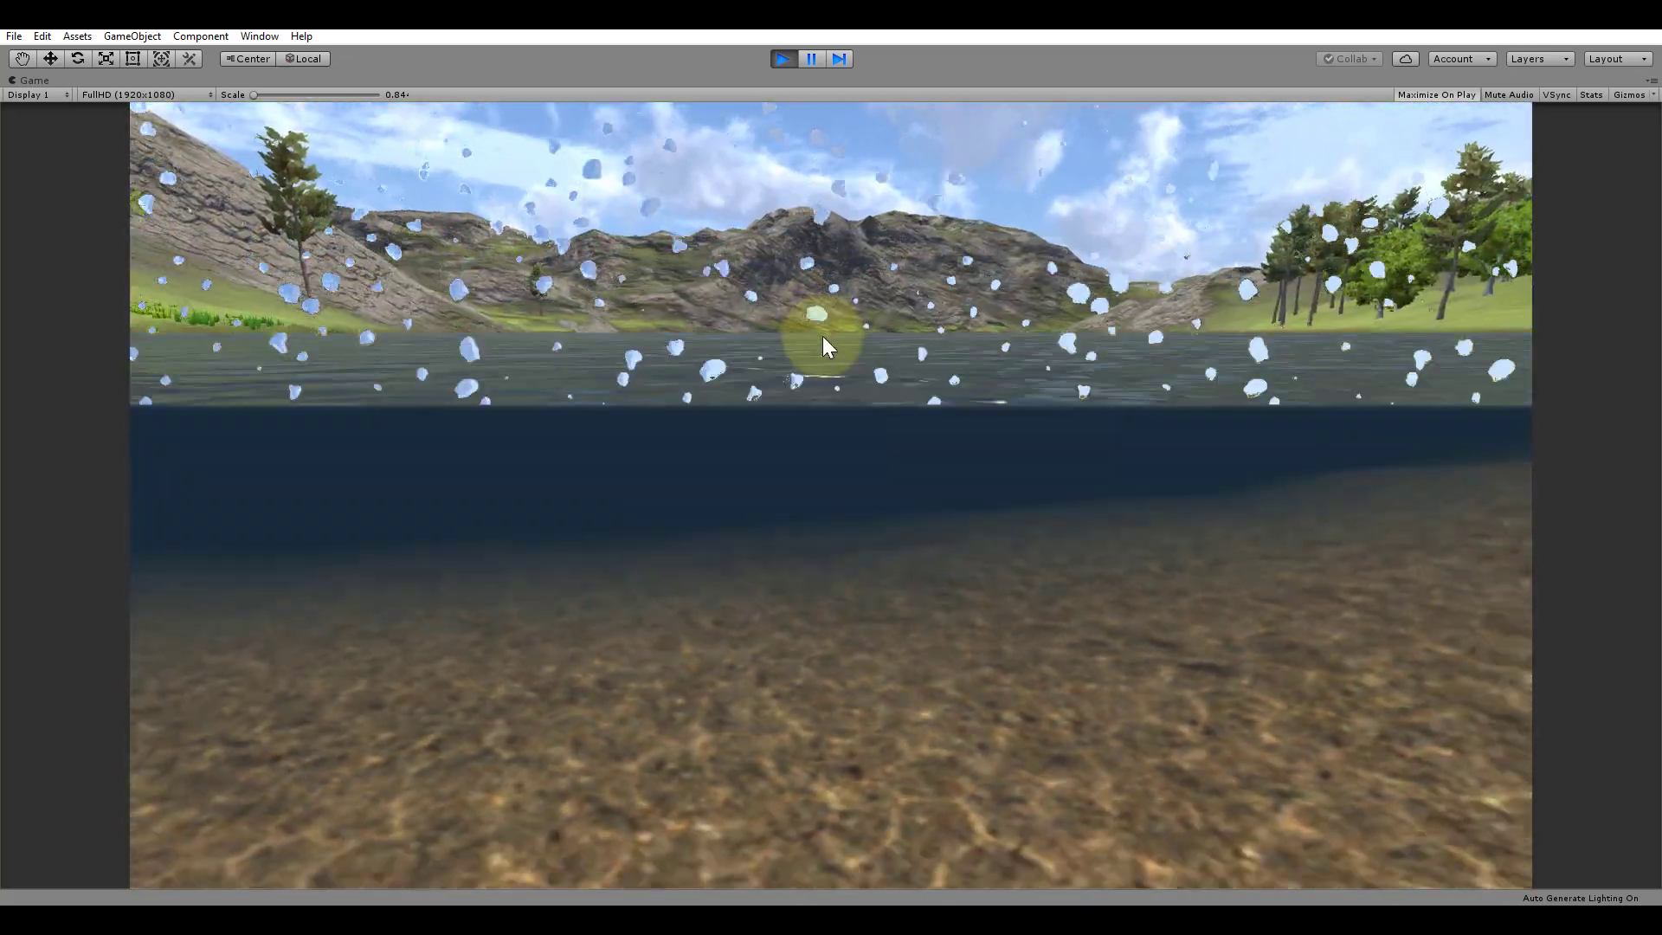
{"action": "key", "text": "w"}
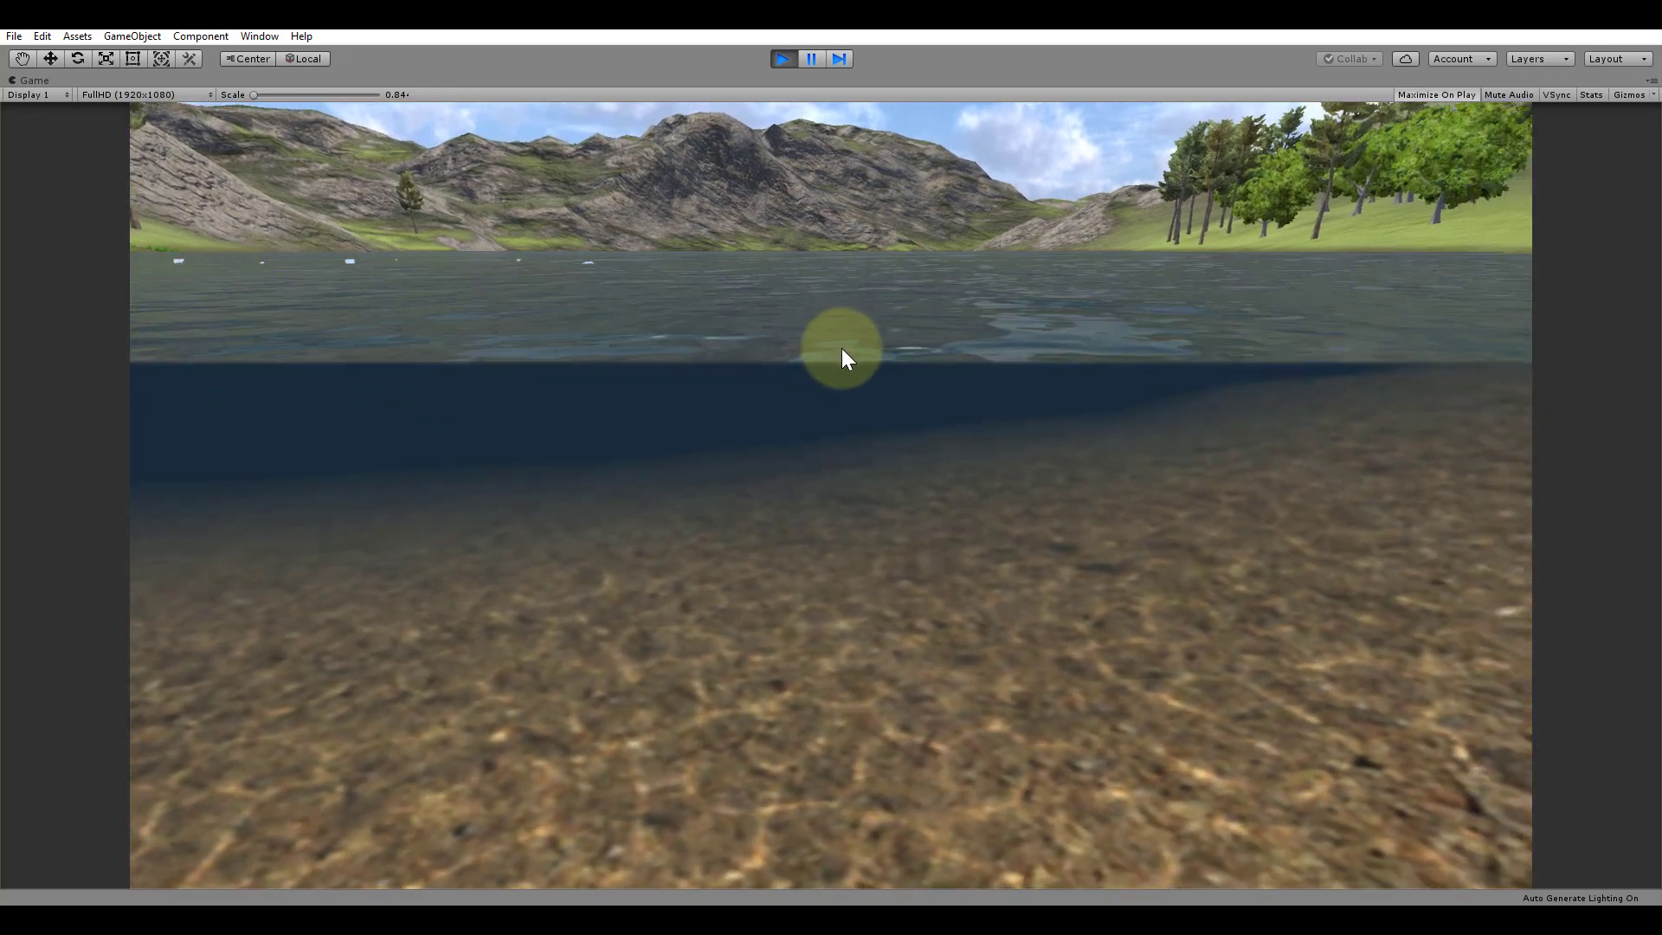
- Move the camera between the surface and underwater views of the lake
{"action": "mouse_move", "coordinate": [871, 351]}
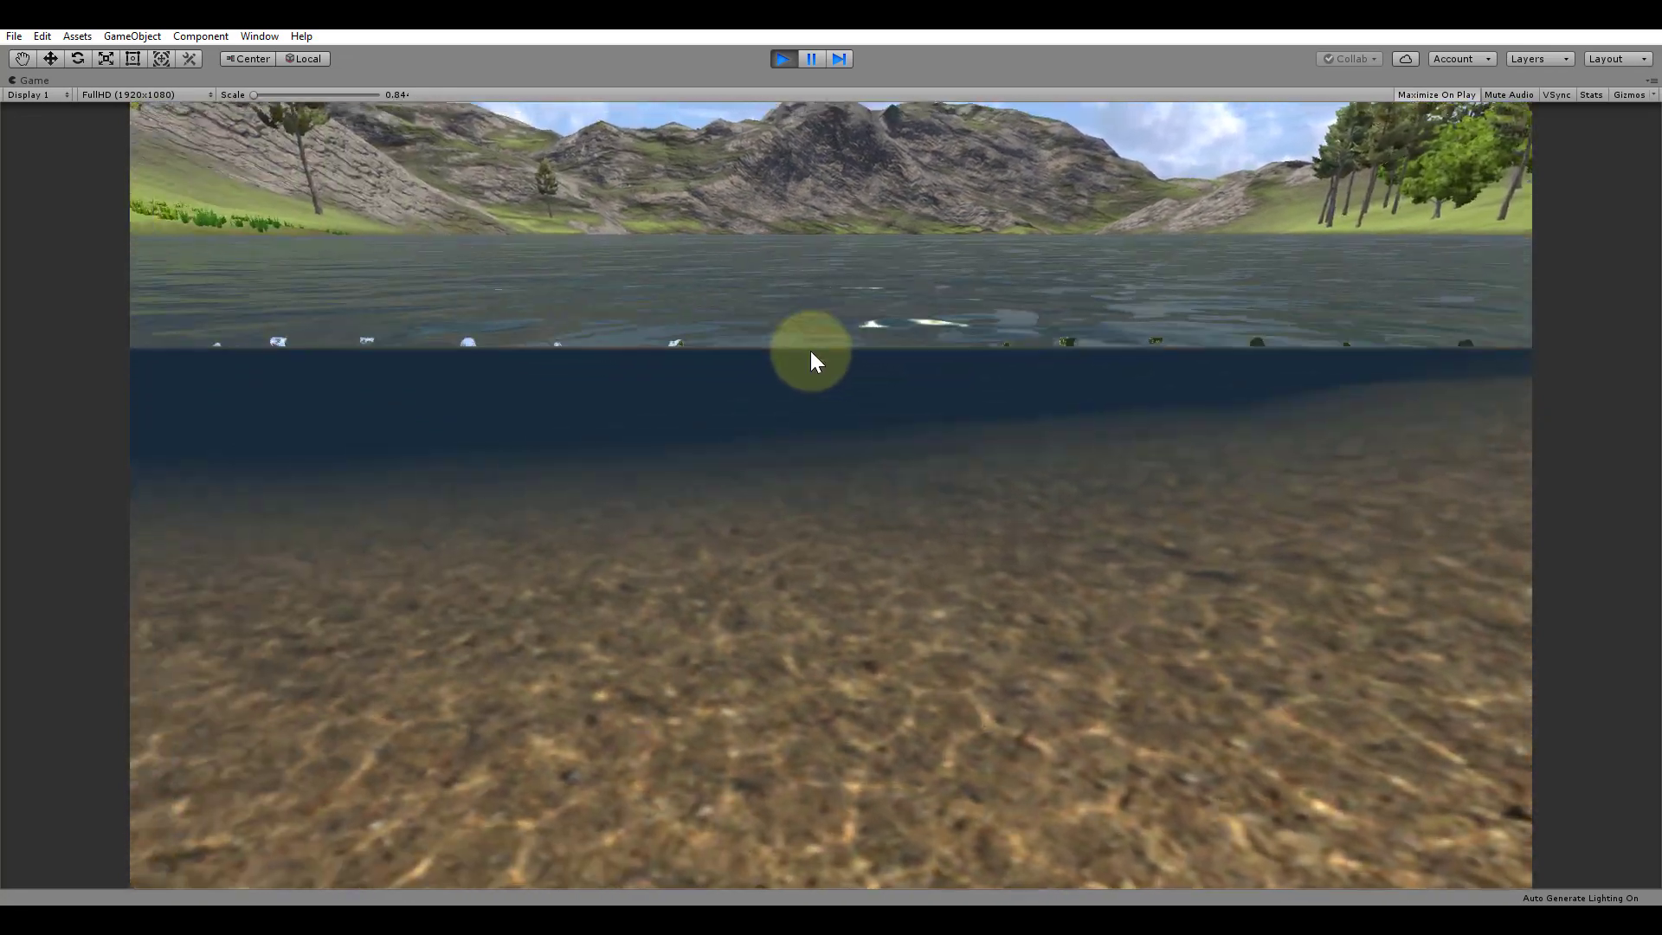
{"action": "mouse_move", "coordinate": [796, 349]}
{"action": "mouse_move", "coordinate": [793, 299]}
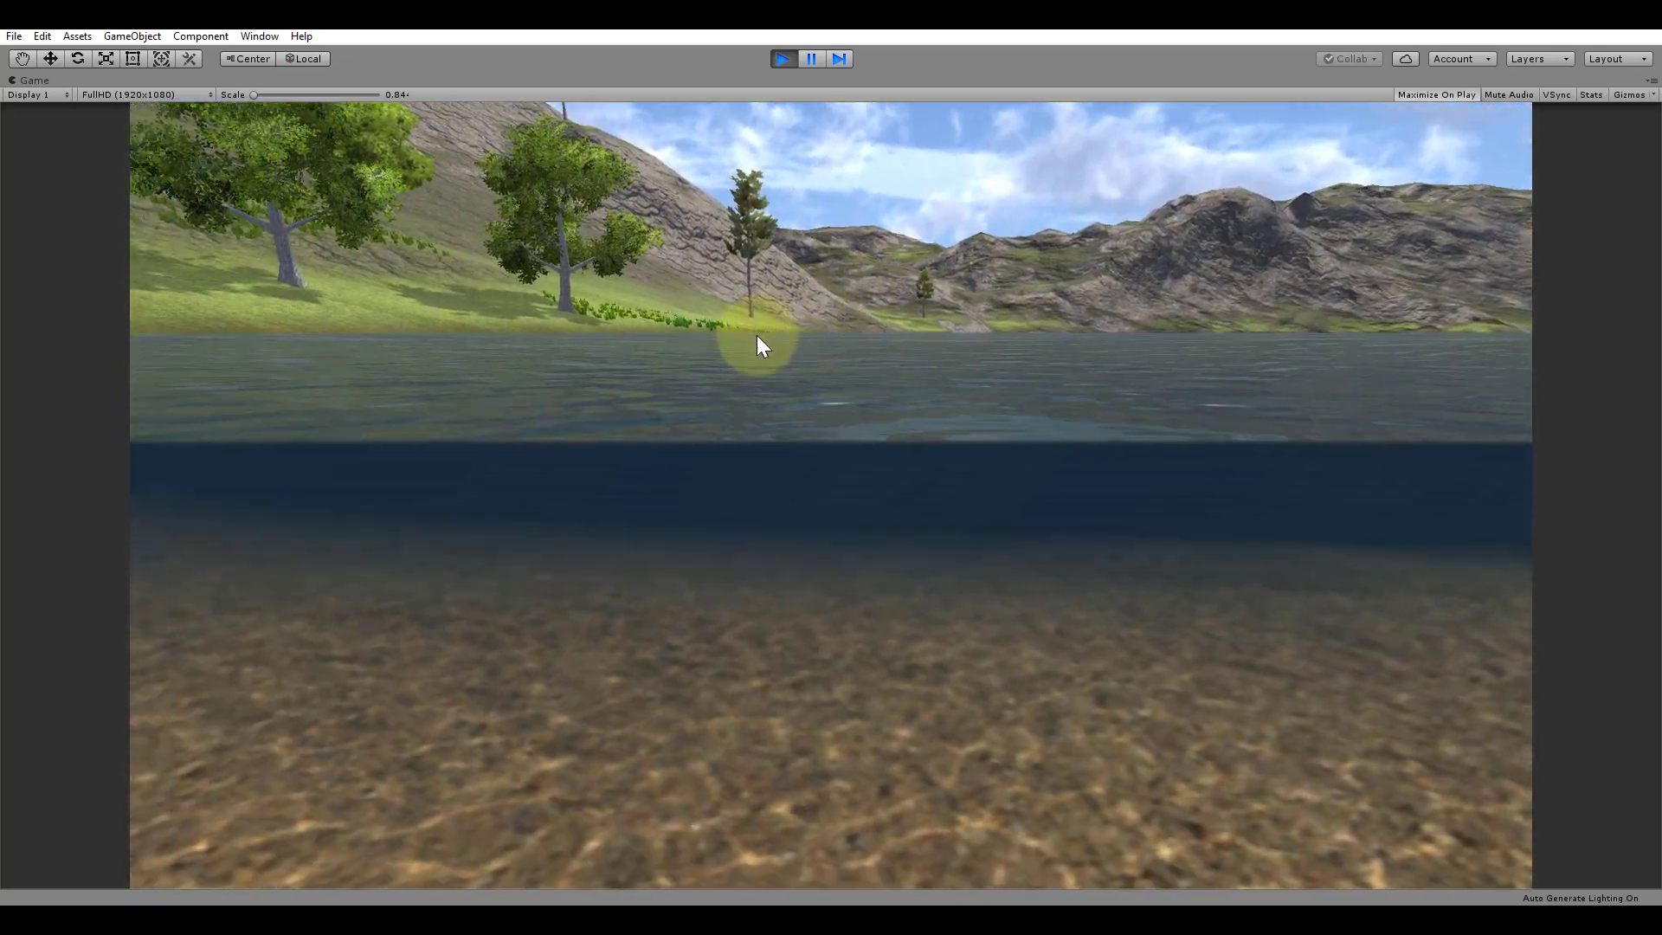
{"action": "mouse_move", "coordinate": [746, 340]}
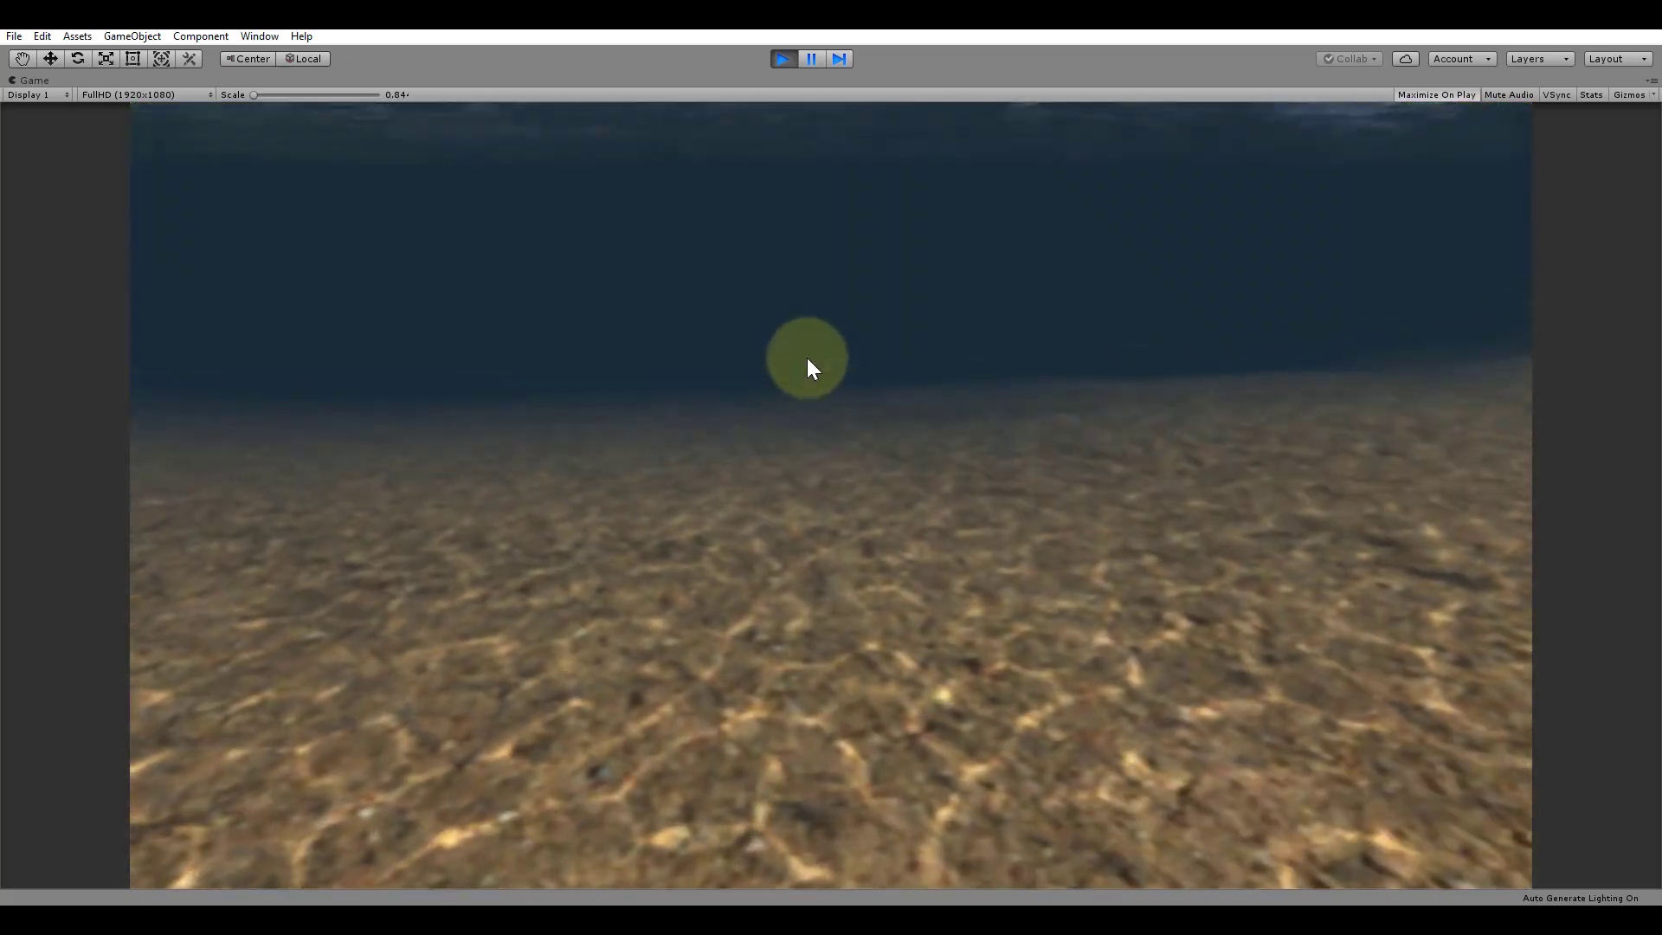
{"action": "key", "text": "w"}
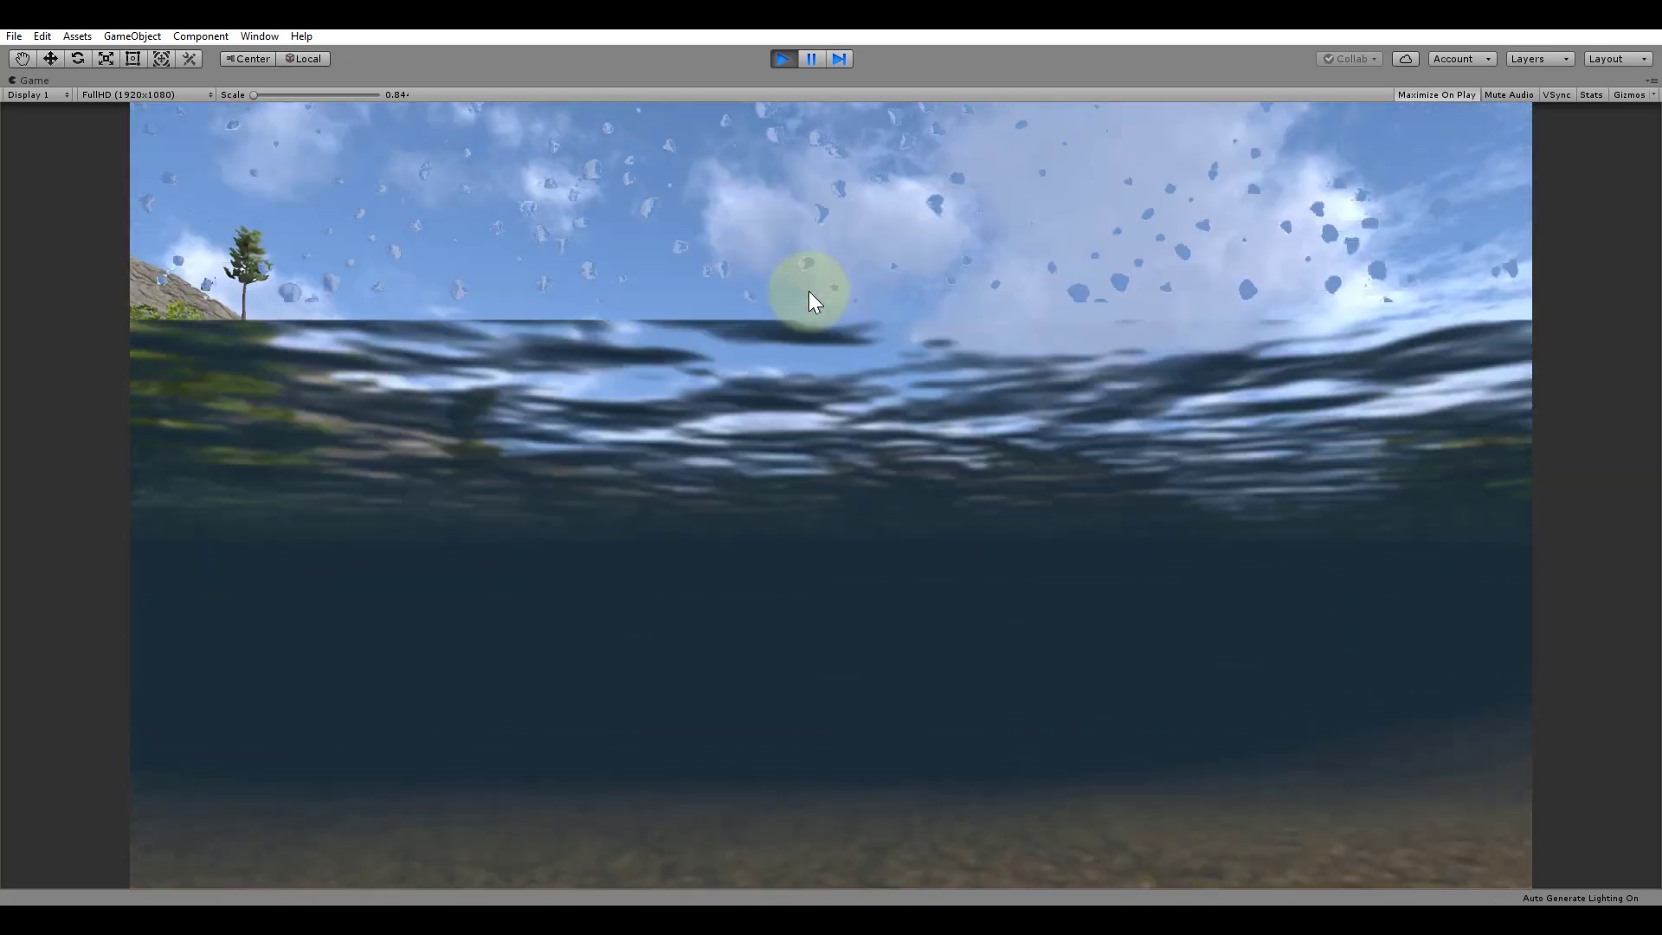
{"action": "key", "text": "s"}
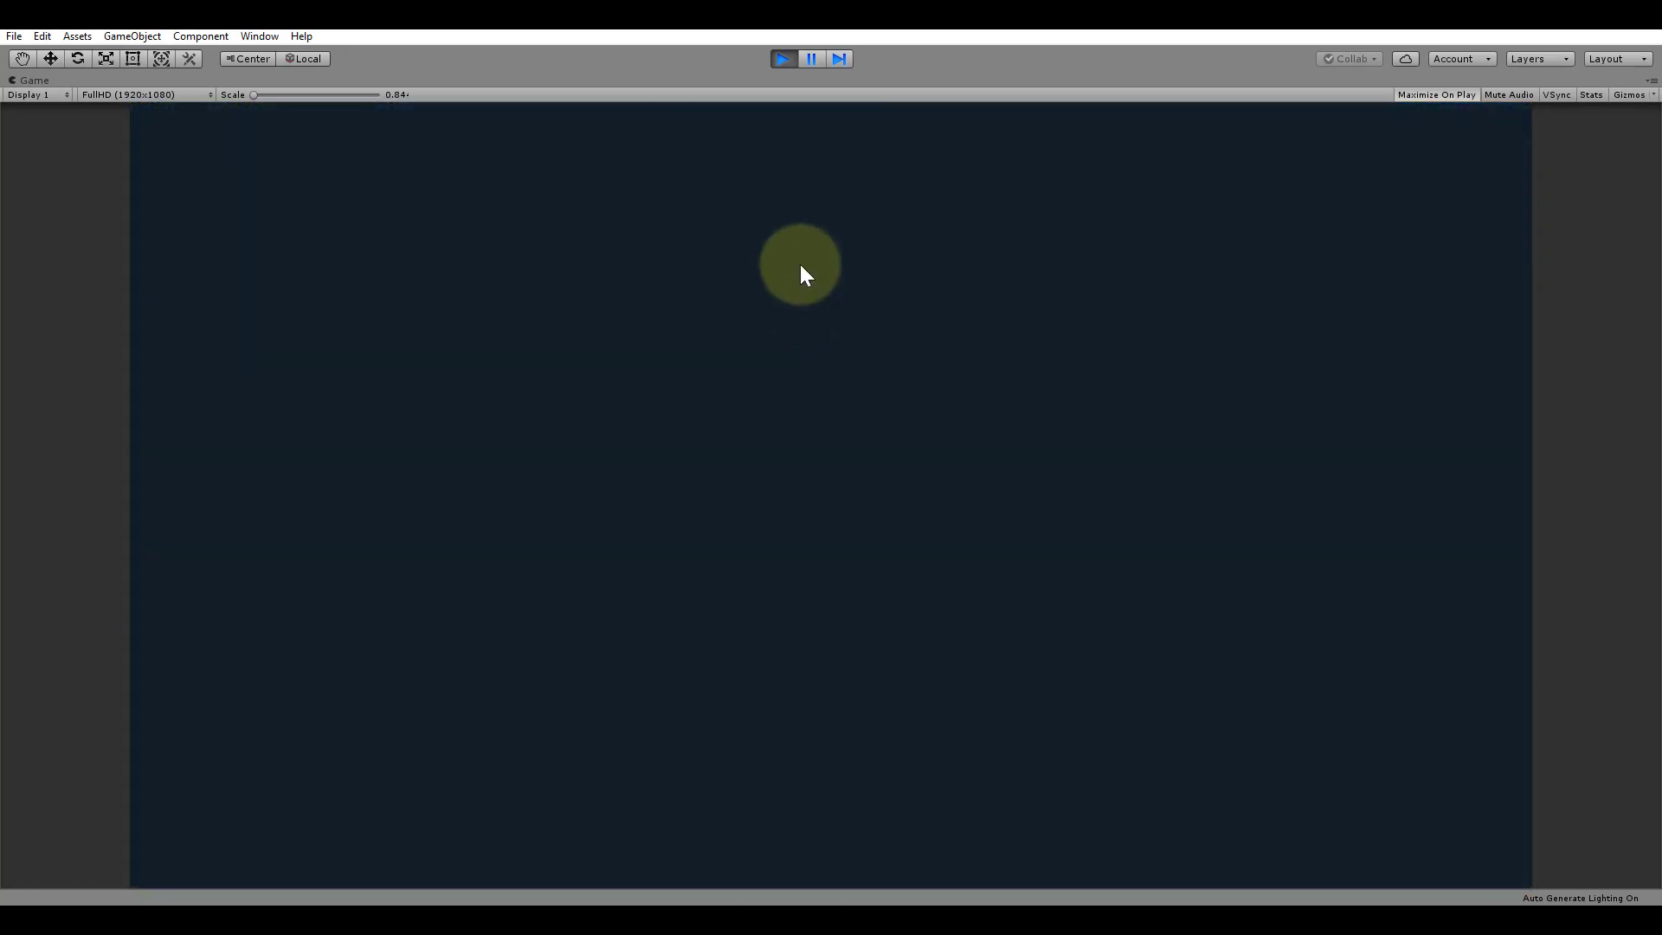
- Take the camera beneath the water near the shore and turn it toward the lake bed
{"action": "mouse_move", "coordinate": [792, 223]}
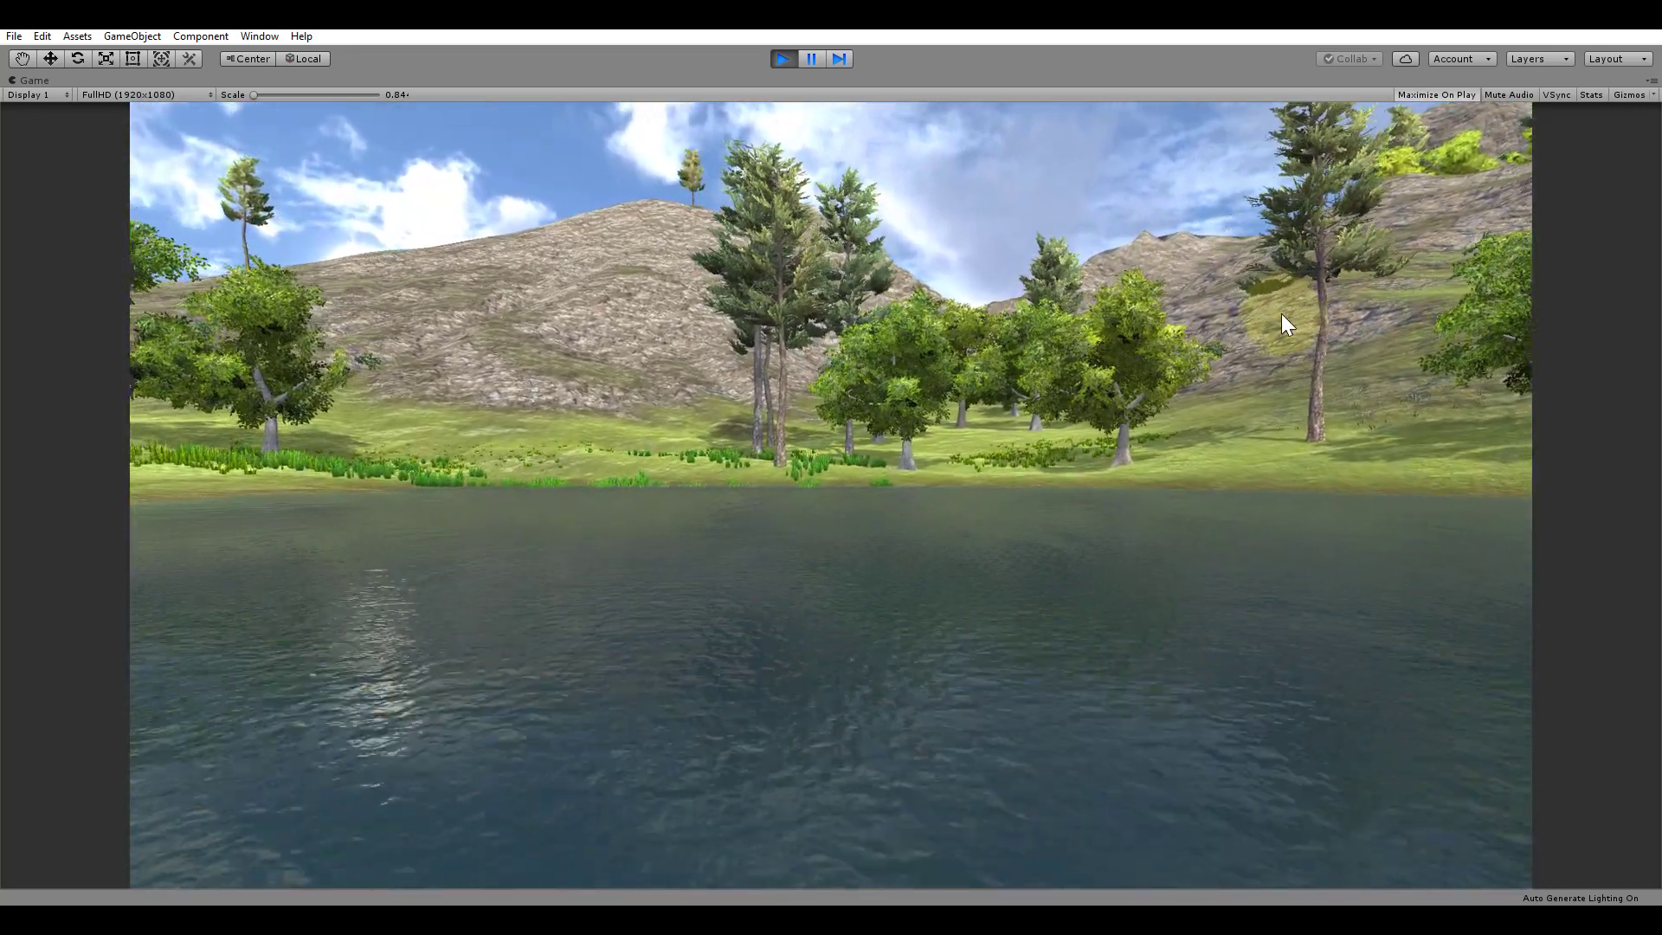
{"action": "left_click", "coordinate": [1281, 315]}
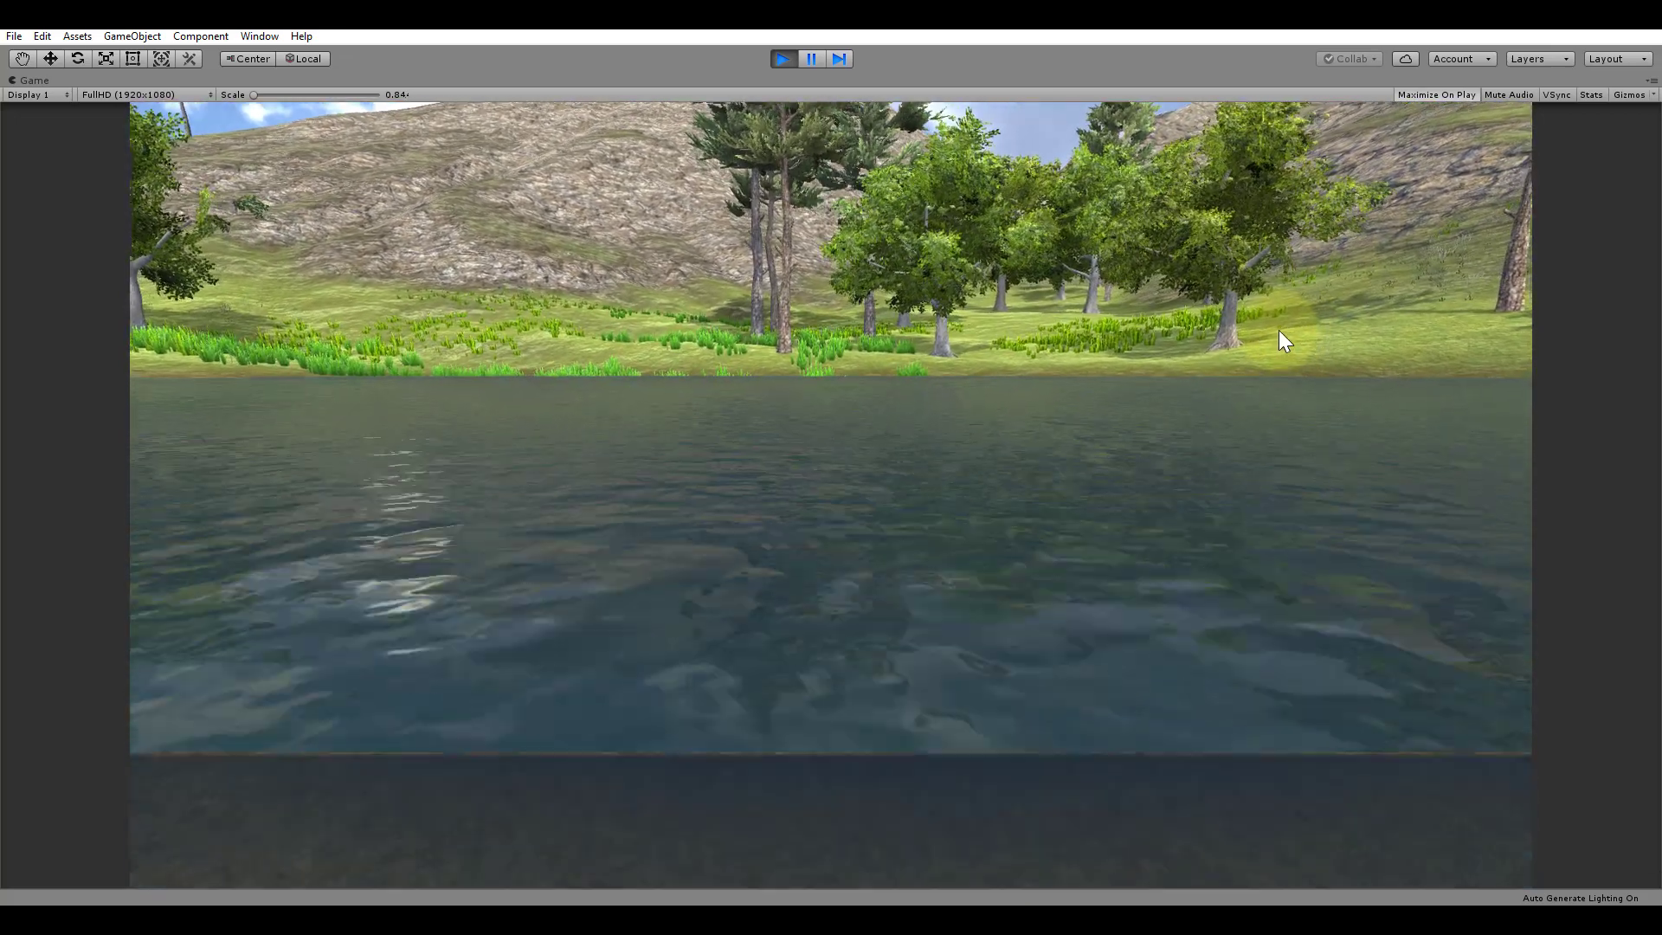
{"action": "left_click", "coordinate": [1279, 330]}
{"action": "left_click_drag", "start_coordinate": [1280, 330], "coordinate": [1291, 261]}
- Stop Play mode and set the AQUAS underwater type to Simple
{"action": "left_click", "coordinate": [783, 59]}
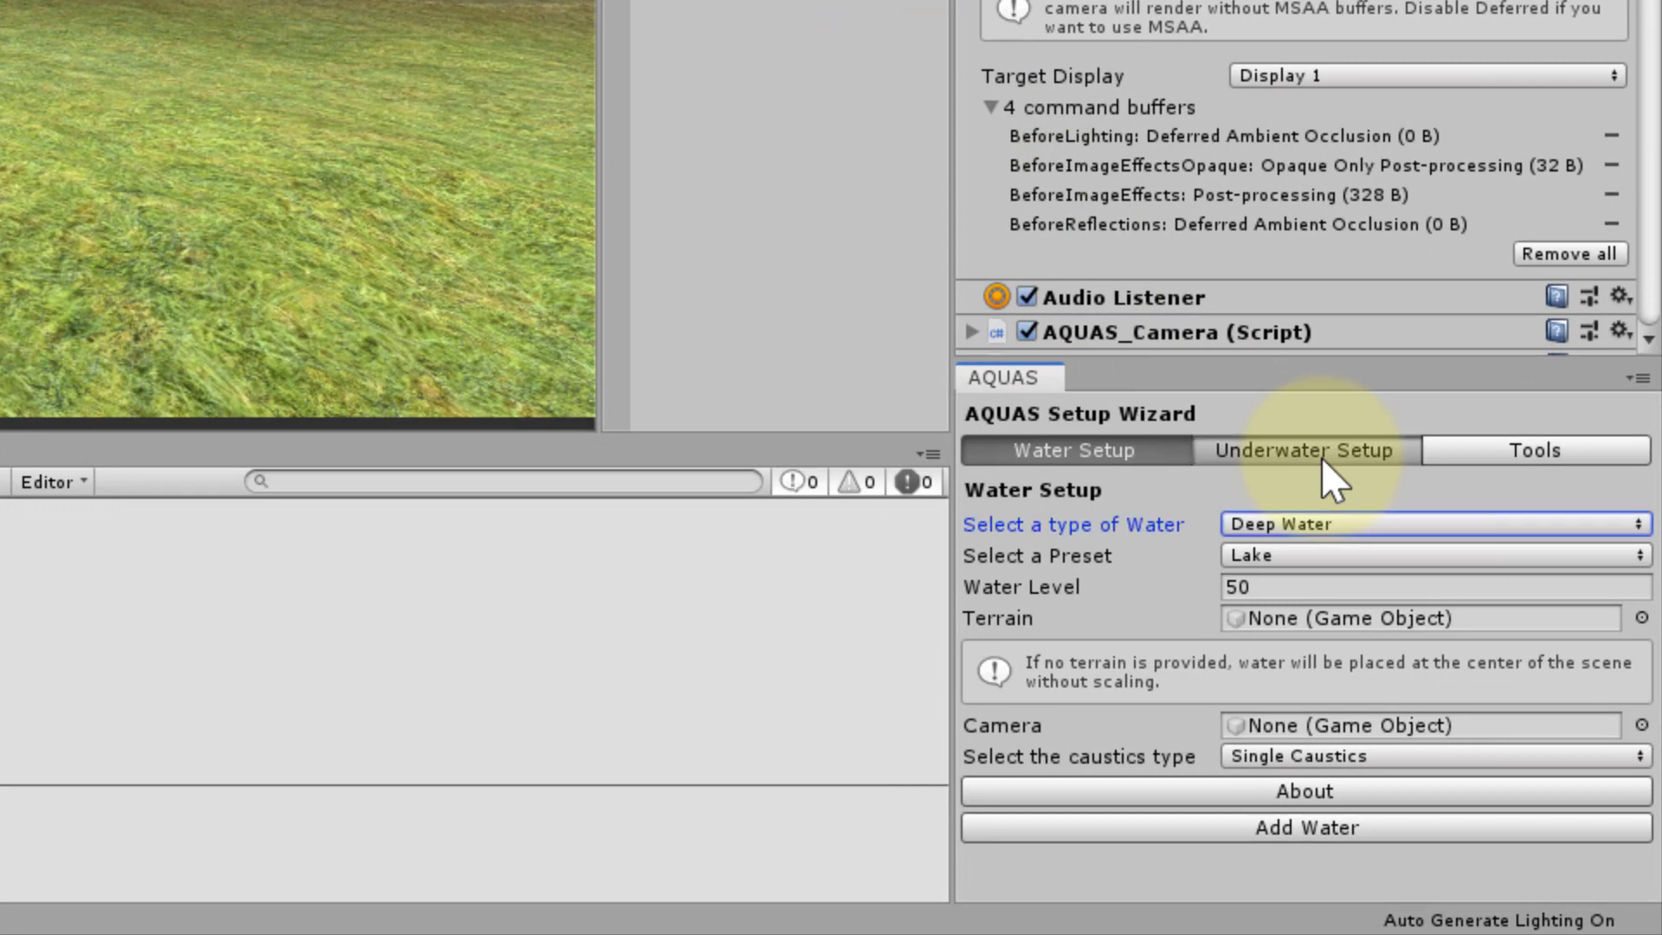
{"action": "left_click", "coordinate": [1321, 457]}
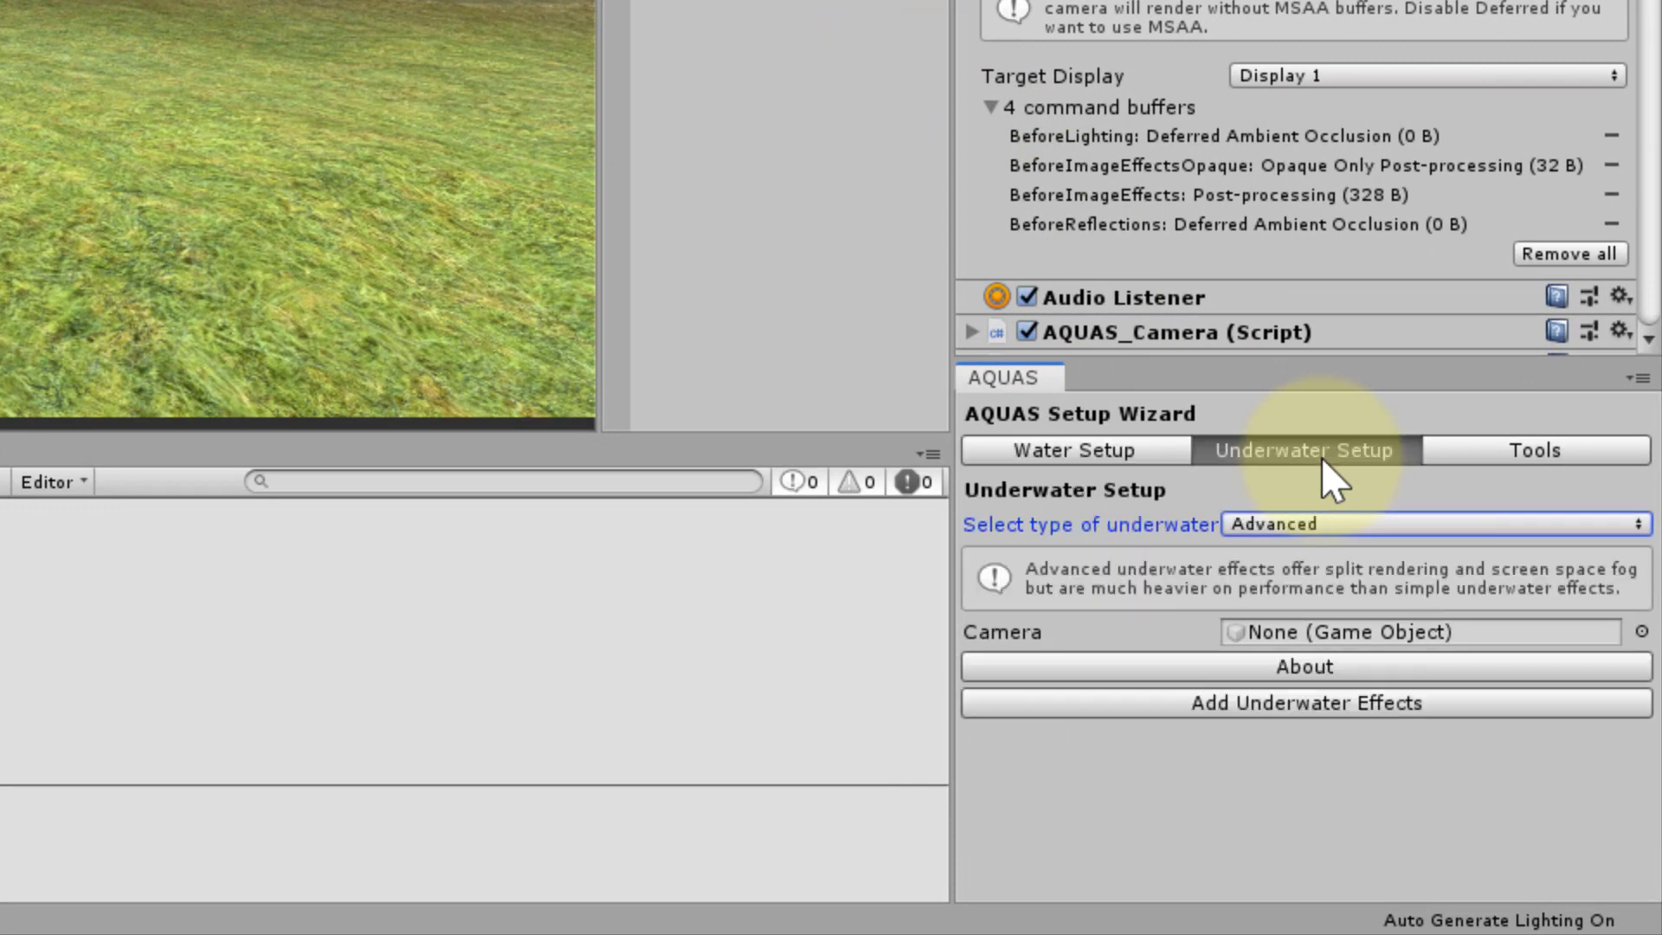
{"action": "left_click", "coordinate": [1322, 524]}
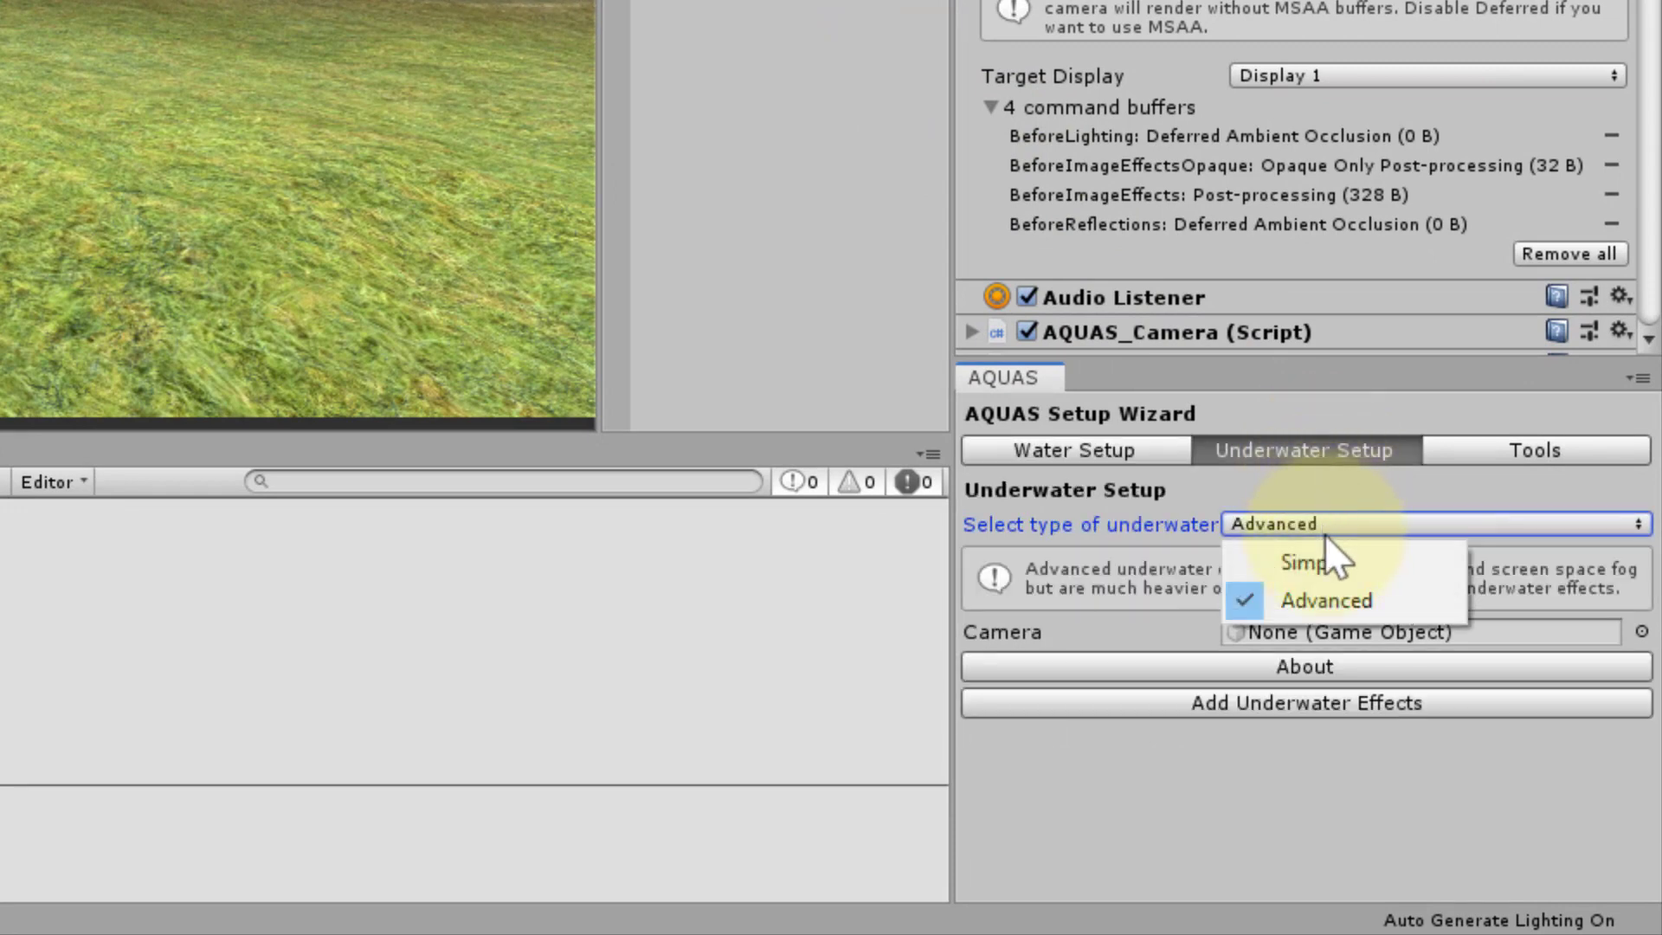
{"action": "left_click", "coordinate": [1327, 558]}
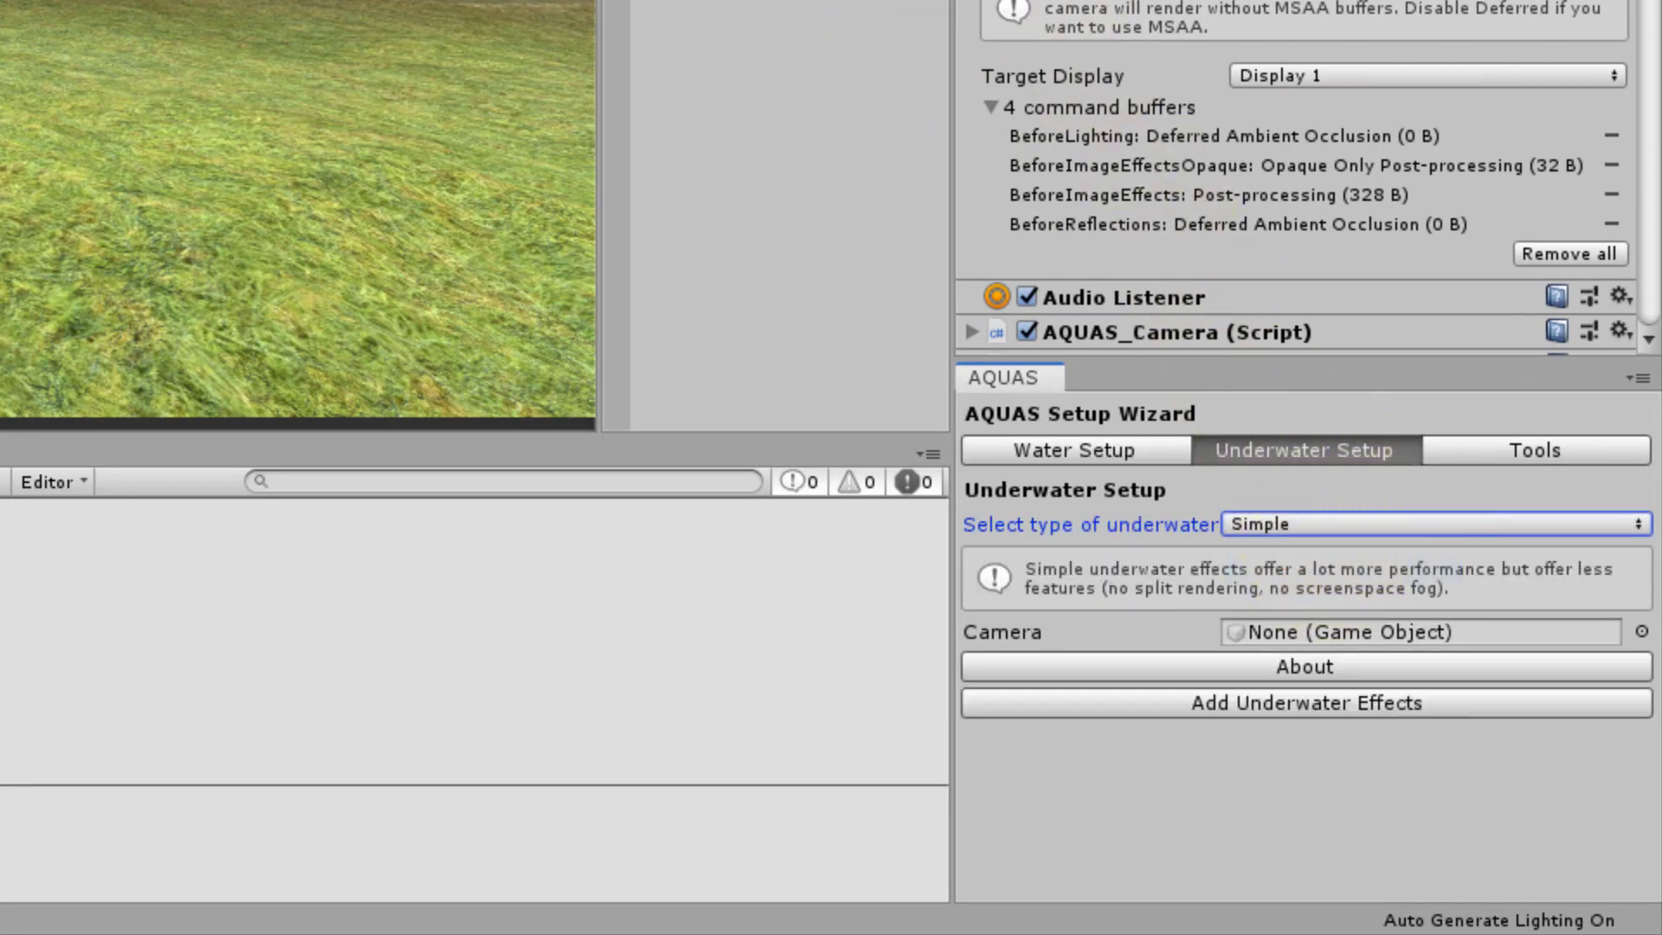
- Assign Main Camera as the effects camera, add underwater effects, and replace the static boundary
{"action": "left_click_drag", "start_coordinate": [1150, 326], "coordinate": [1307, 634]}
{"action": "left_click", "coordinate": [1305, 701]}
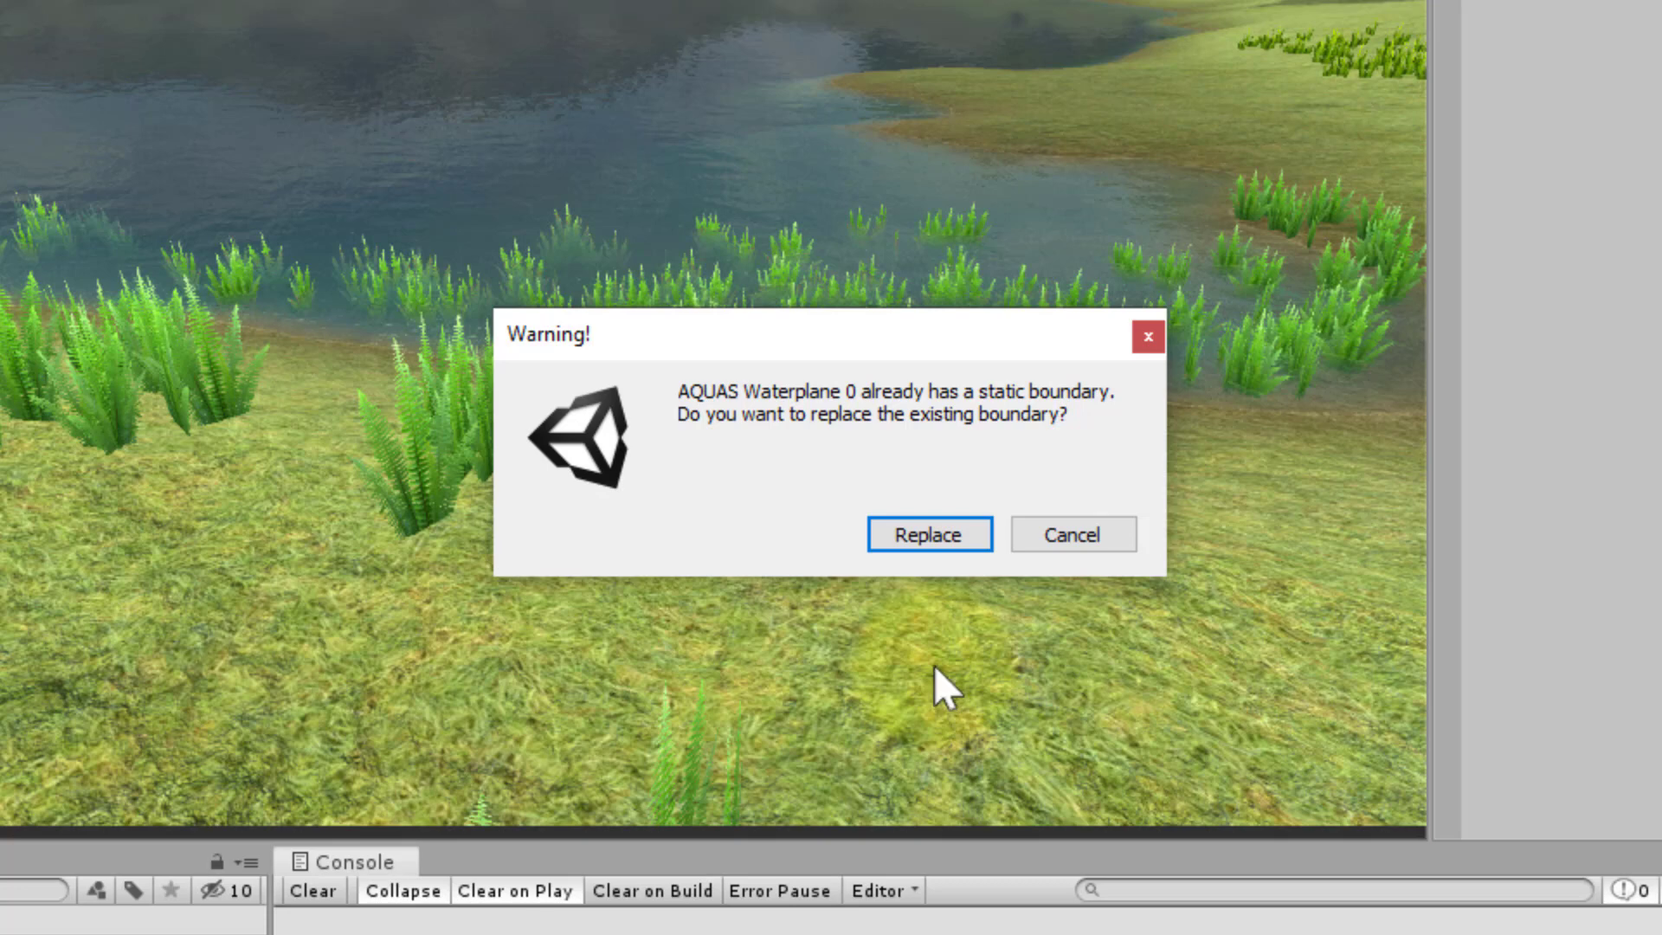
{"action": "left_click", "coordinate": [968, 529]}
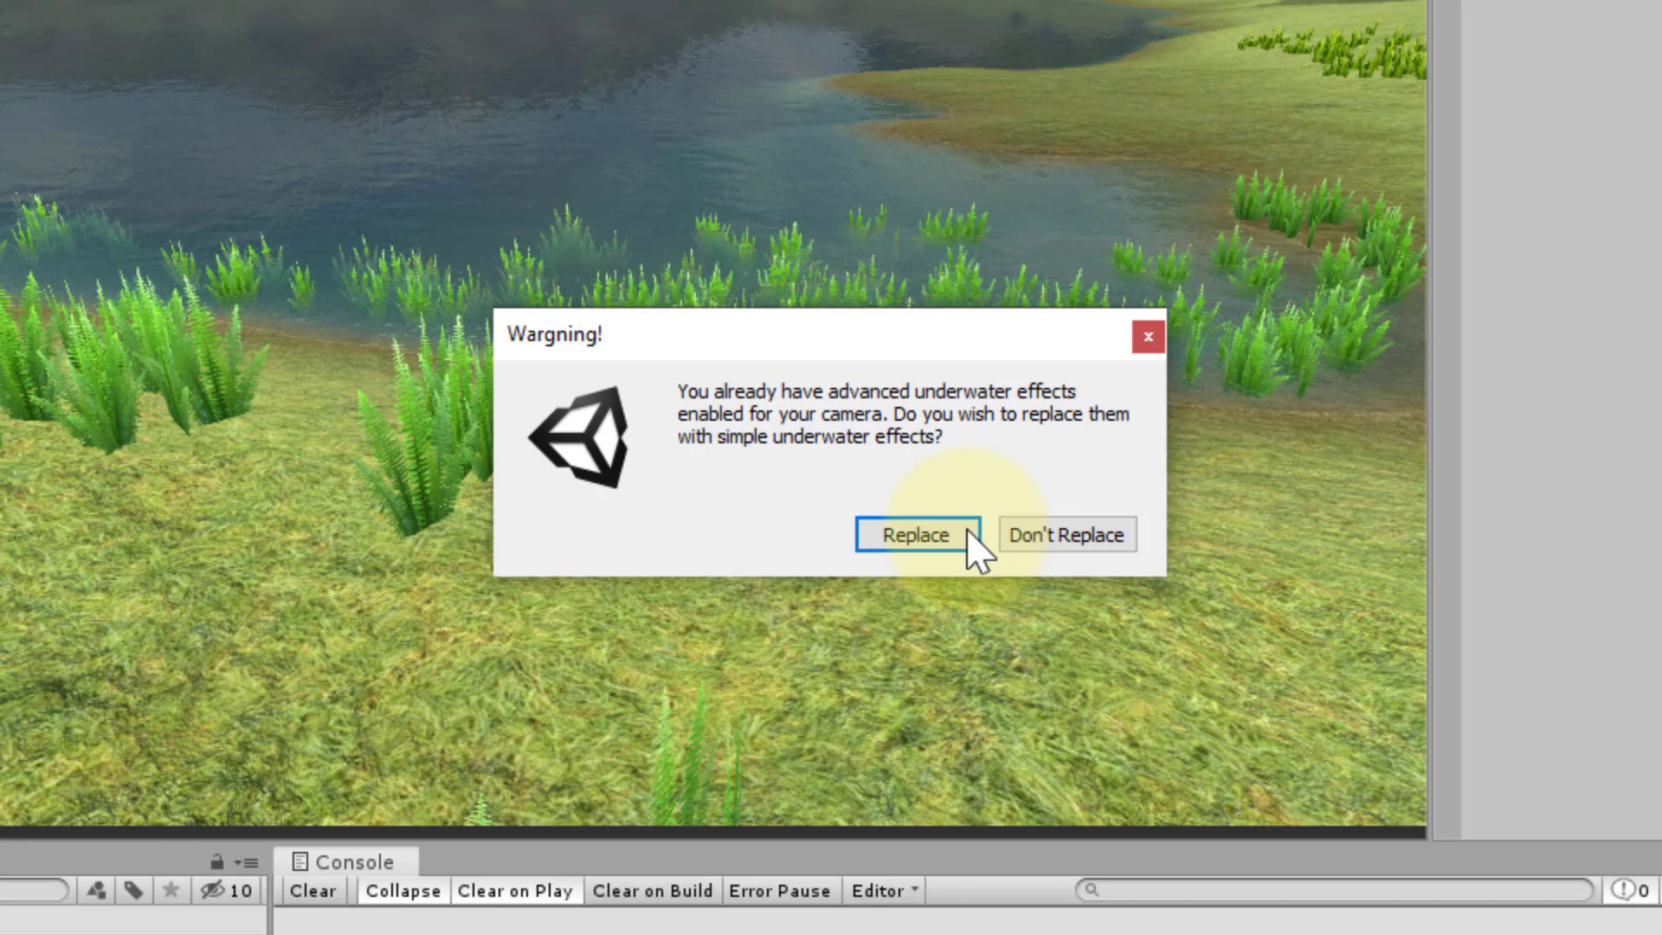
- Replace the advanced effects with simple ones and set the camera's near clipping plane to 0.05
{"action": "left_click", "coordinate": [960, 536]}
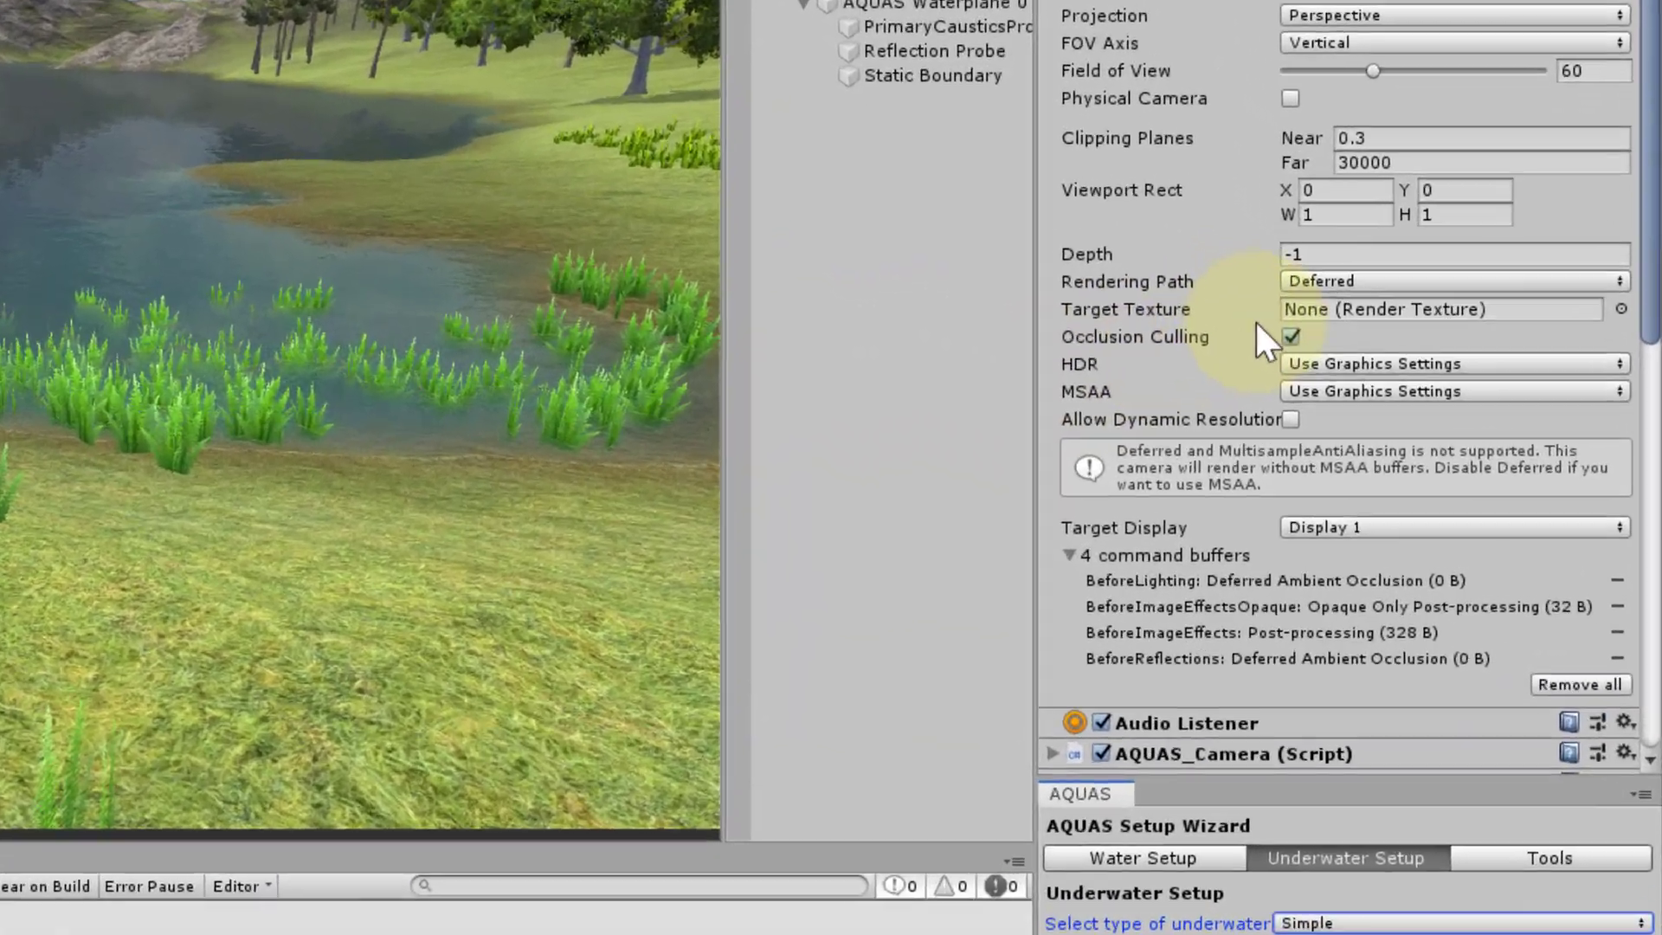
{"action": "scroll", "coordinate": [1432, 360], "scroll_direction": "down", "scroll_amount": 10}
{"action": "scroll", "coordinate": [1202, 310], "scroll_direction": "up", "scroll_amount": 3}
{"action": "scroll", "coordinate": [1202, 309], "scroll_direction": "down", "scroll_amount": 3}
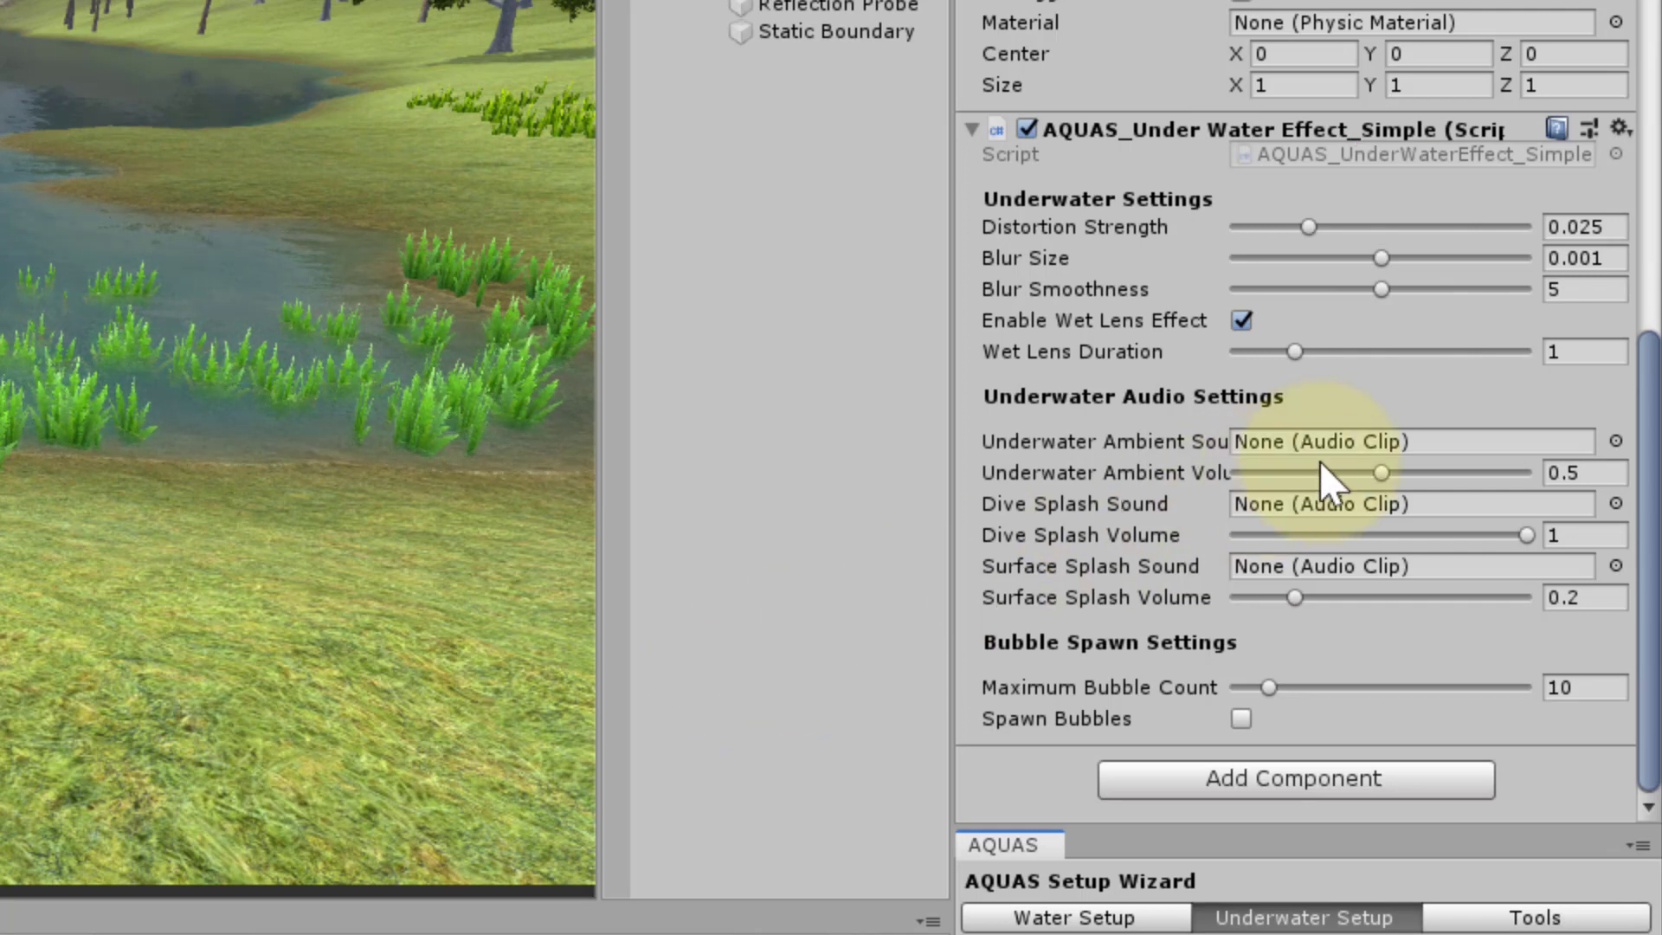
{"action": "scroll", "coordinate": [1319, 461], "scroll_direction": "up", "scroll_amount": 10}
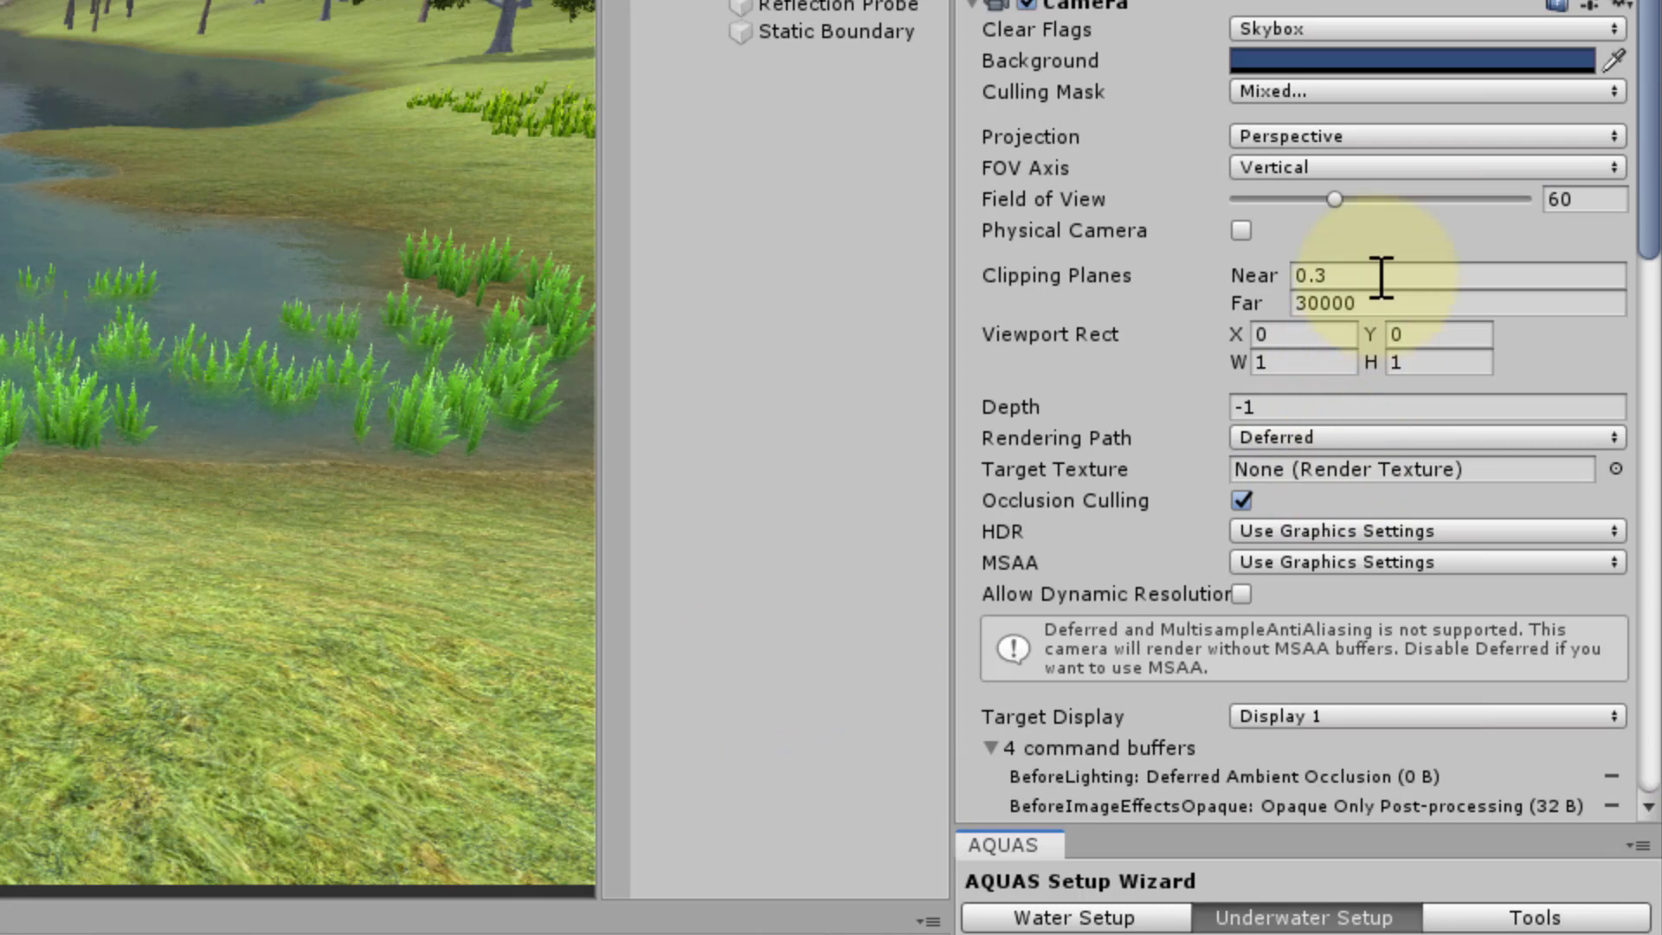
{"action": "left_click", "coordinate": [1381, 277]}
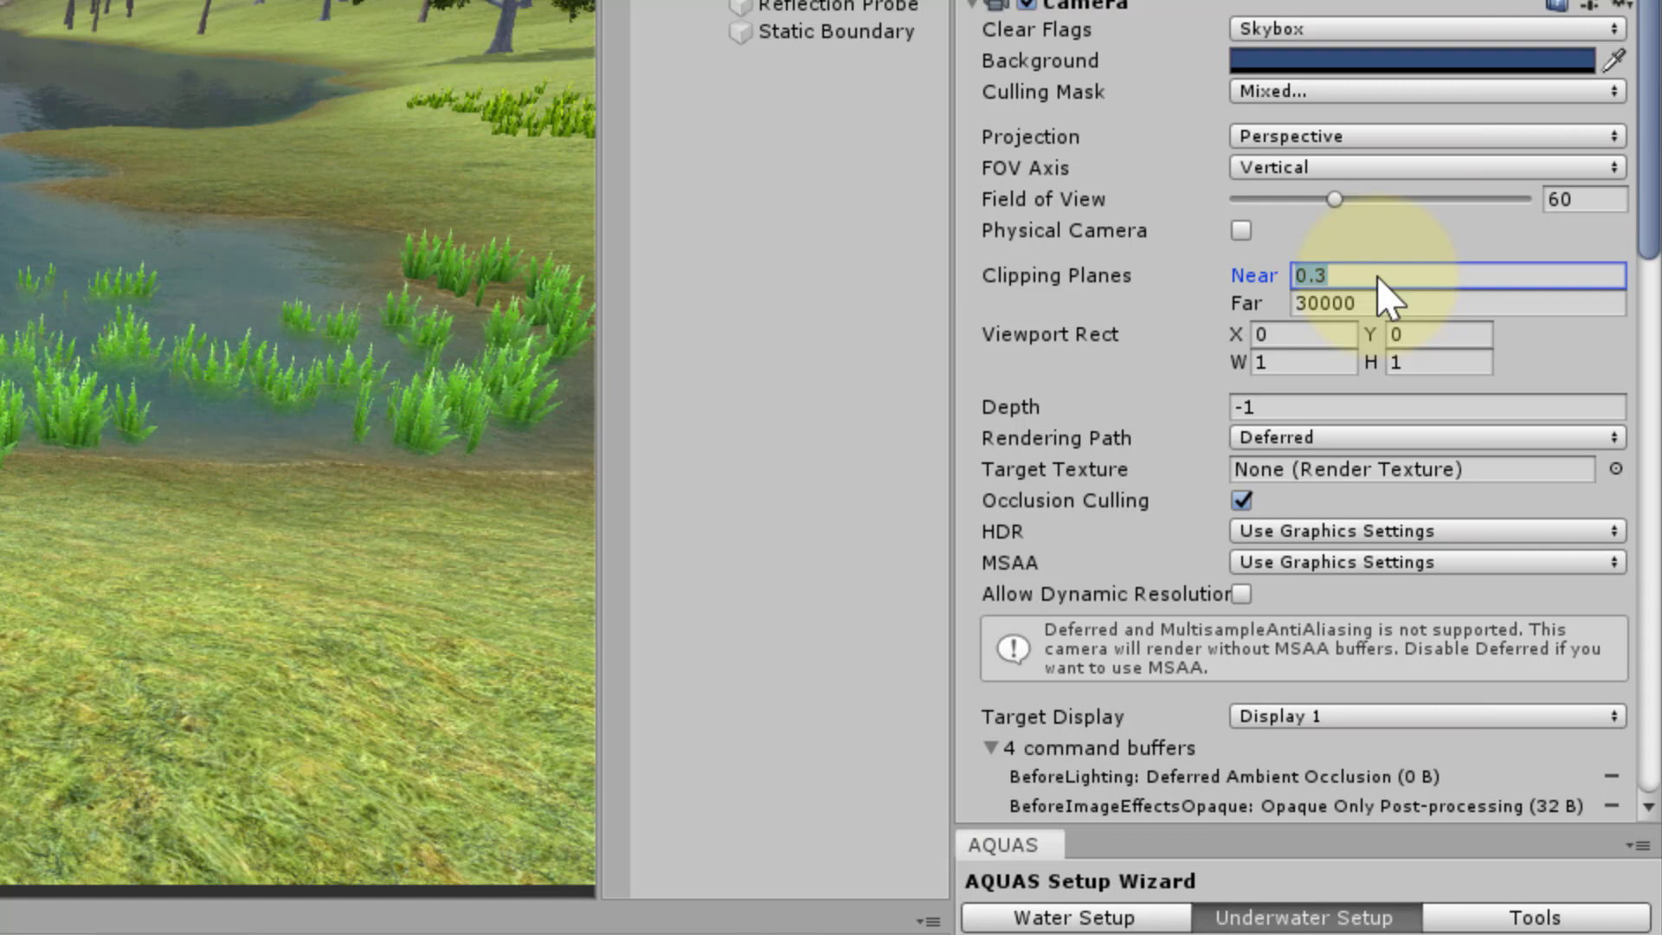
{"action": "type", "text": "0.05"}
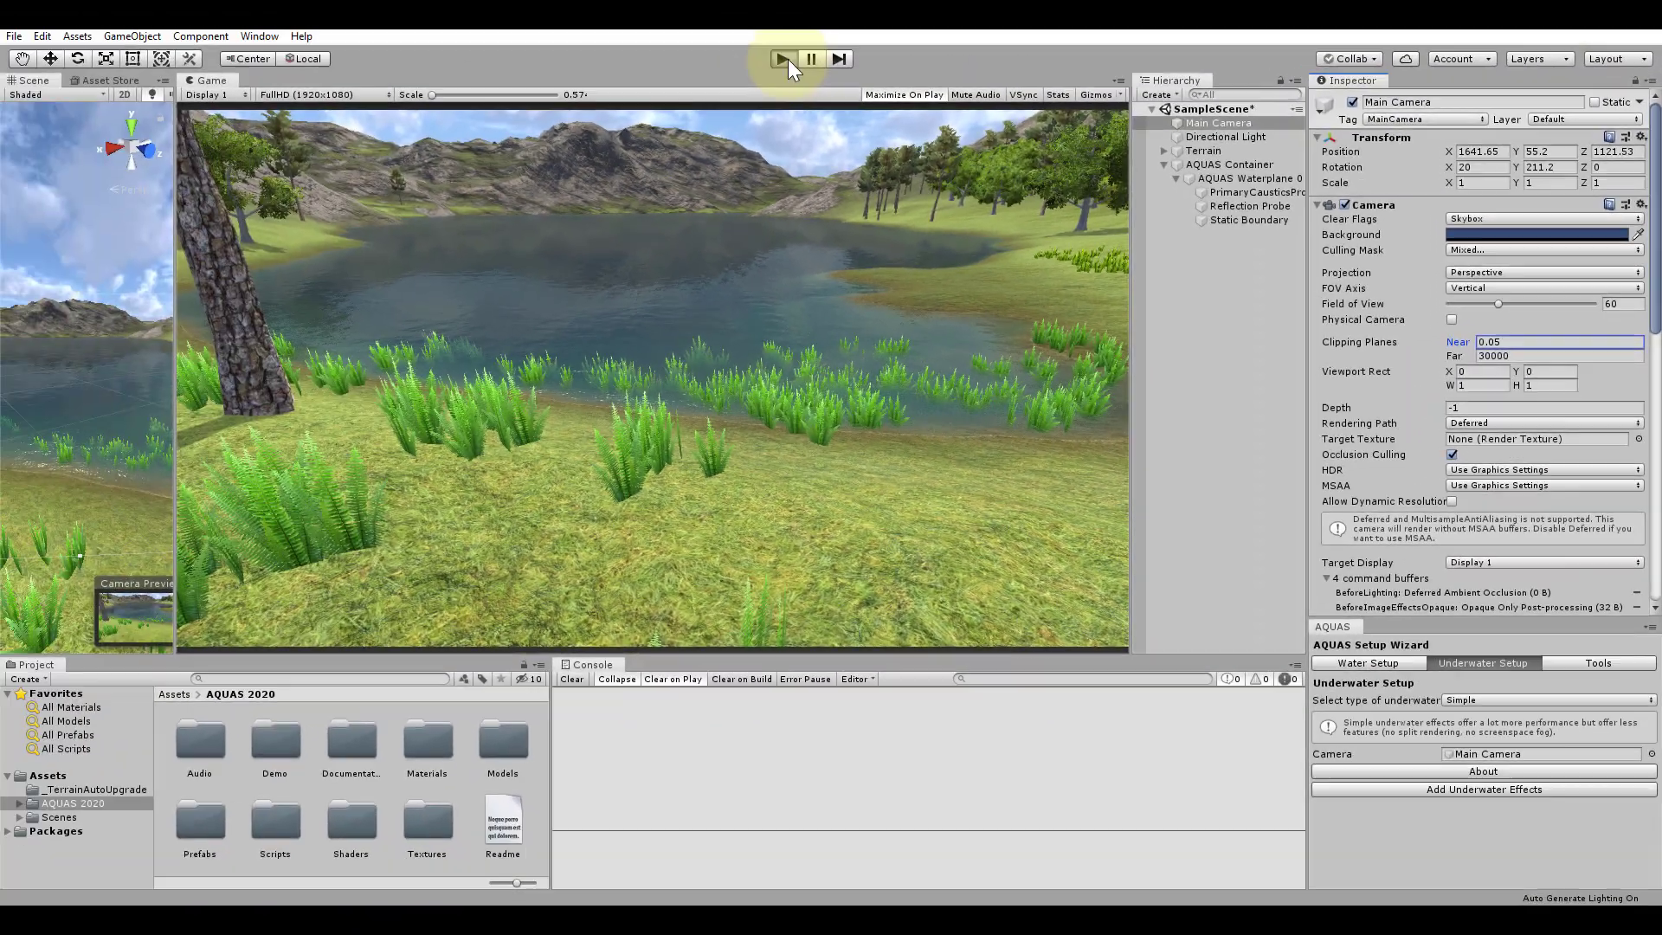
{"action": "left_click", "coordinate": [783, 59]}
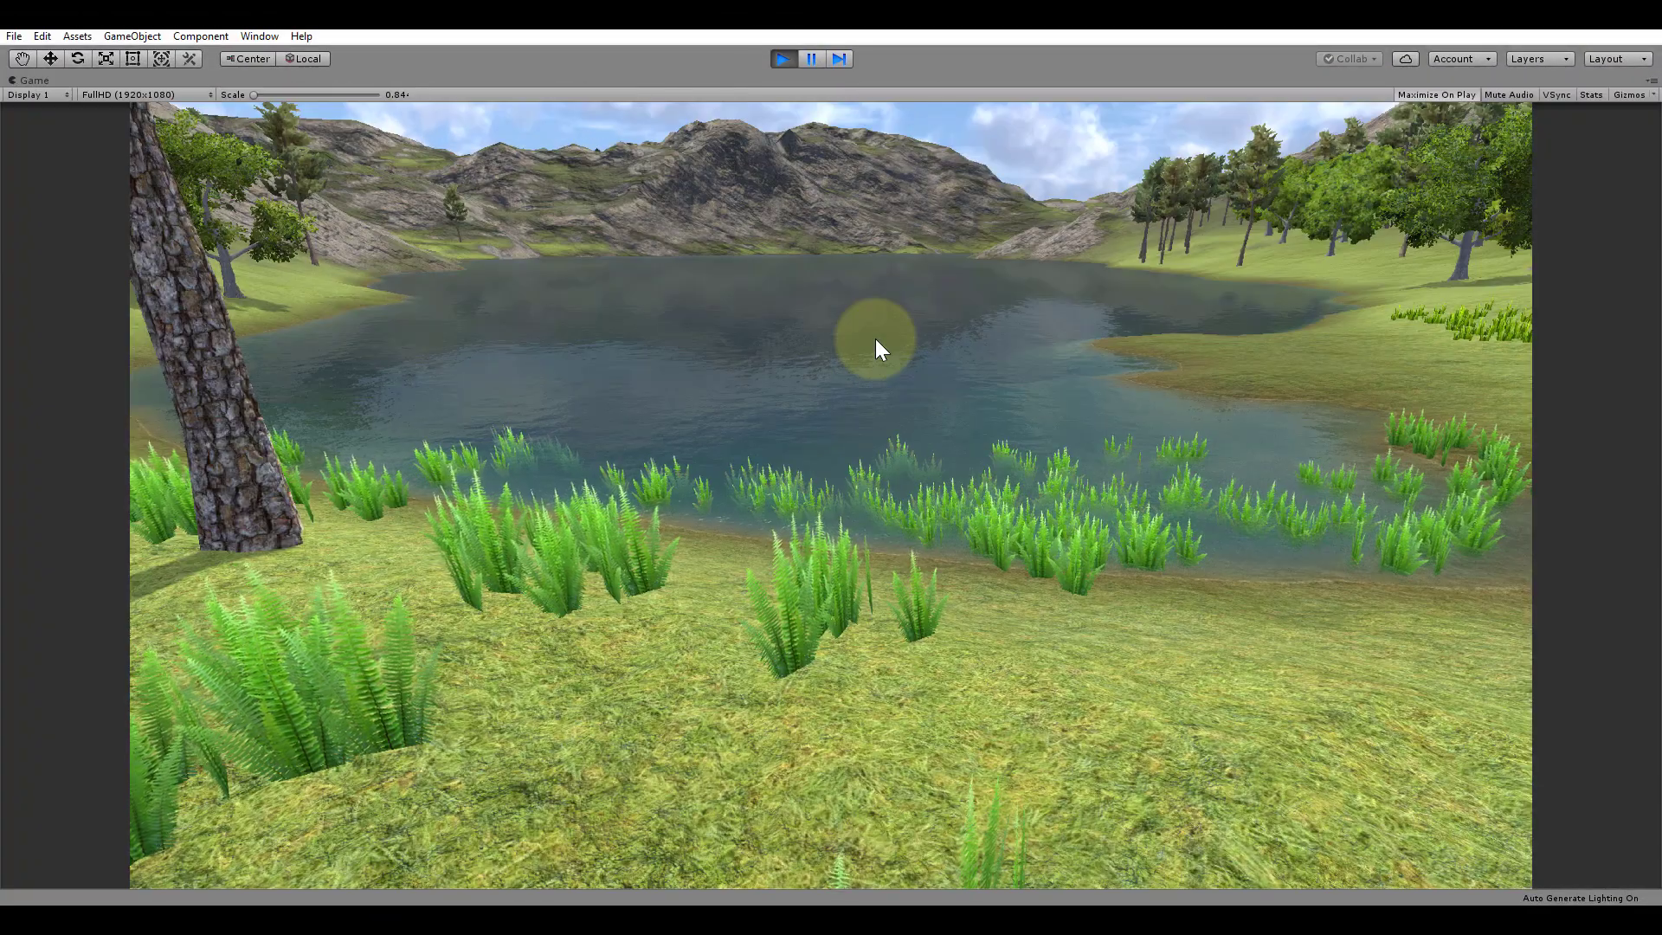
{"action": "key", "text": "w"}
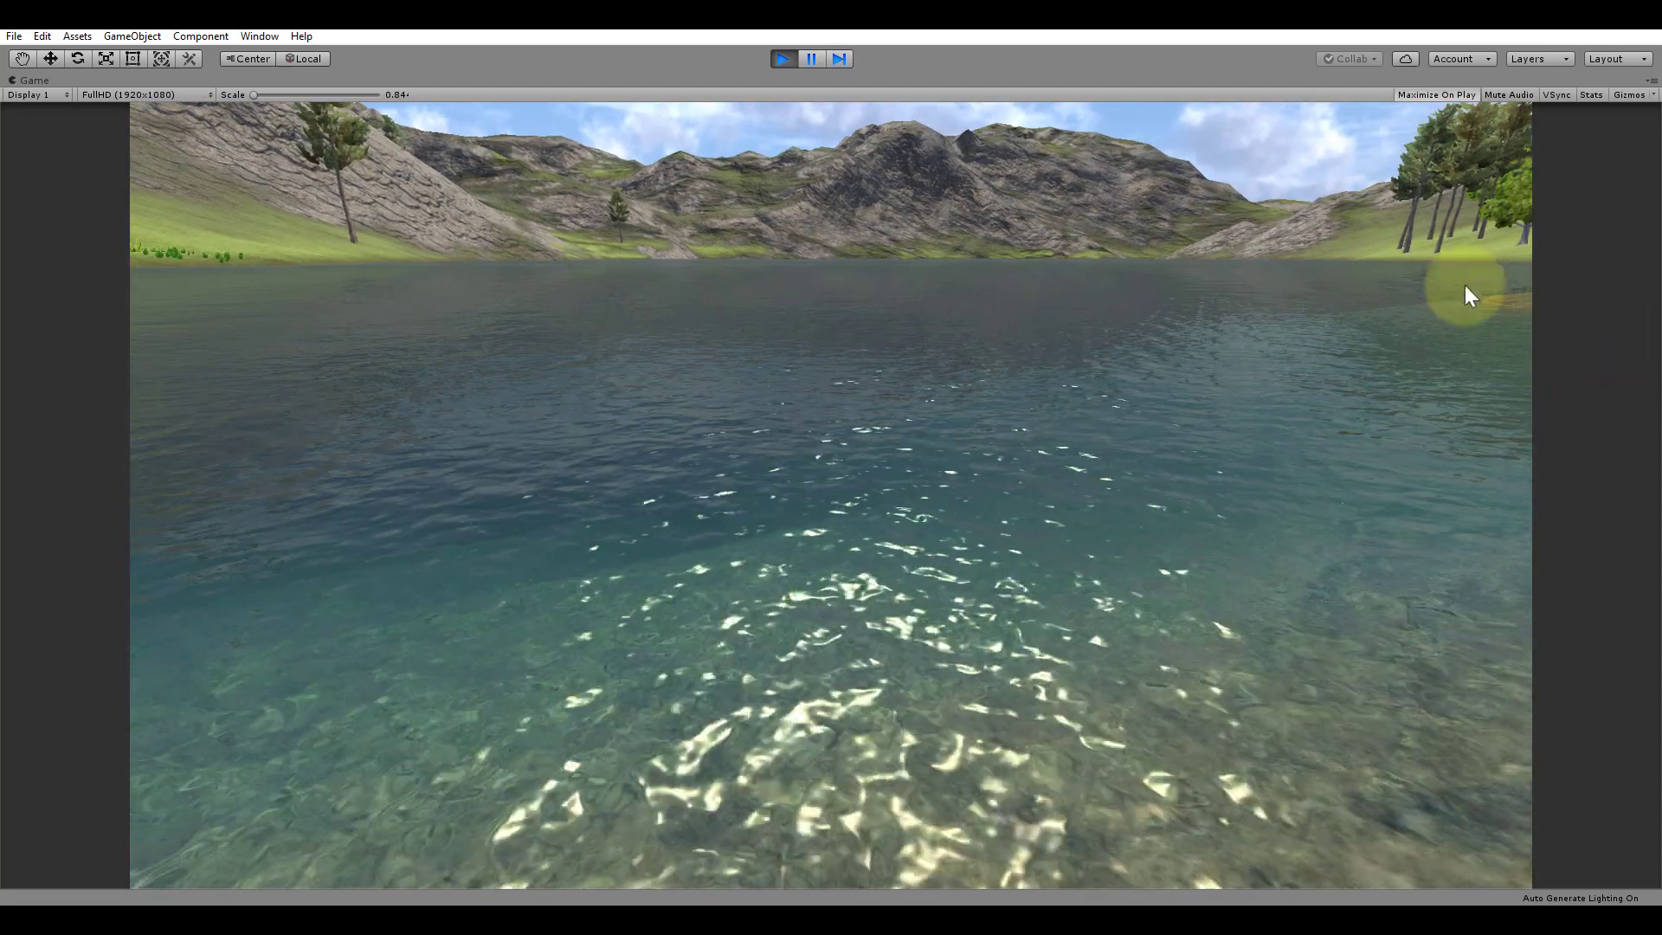
- Stop Play mode, expand Post Process Volume and open the Main Camera Profile asset
{"action": "left_click", "coordinate": [786, 60]}
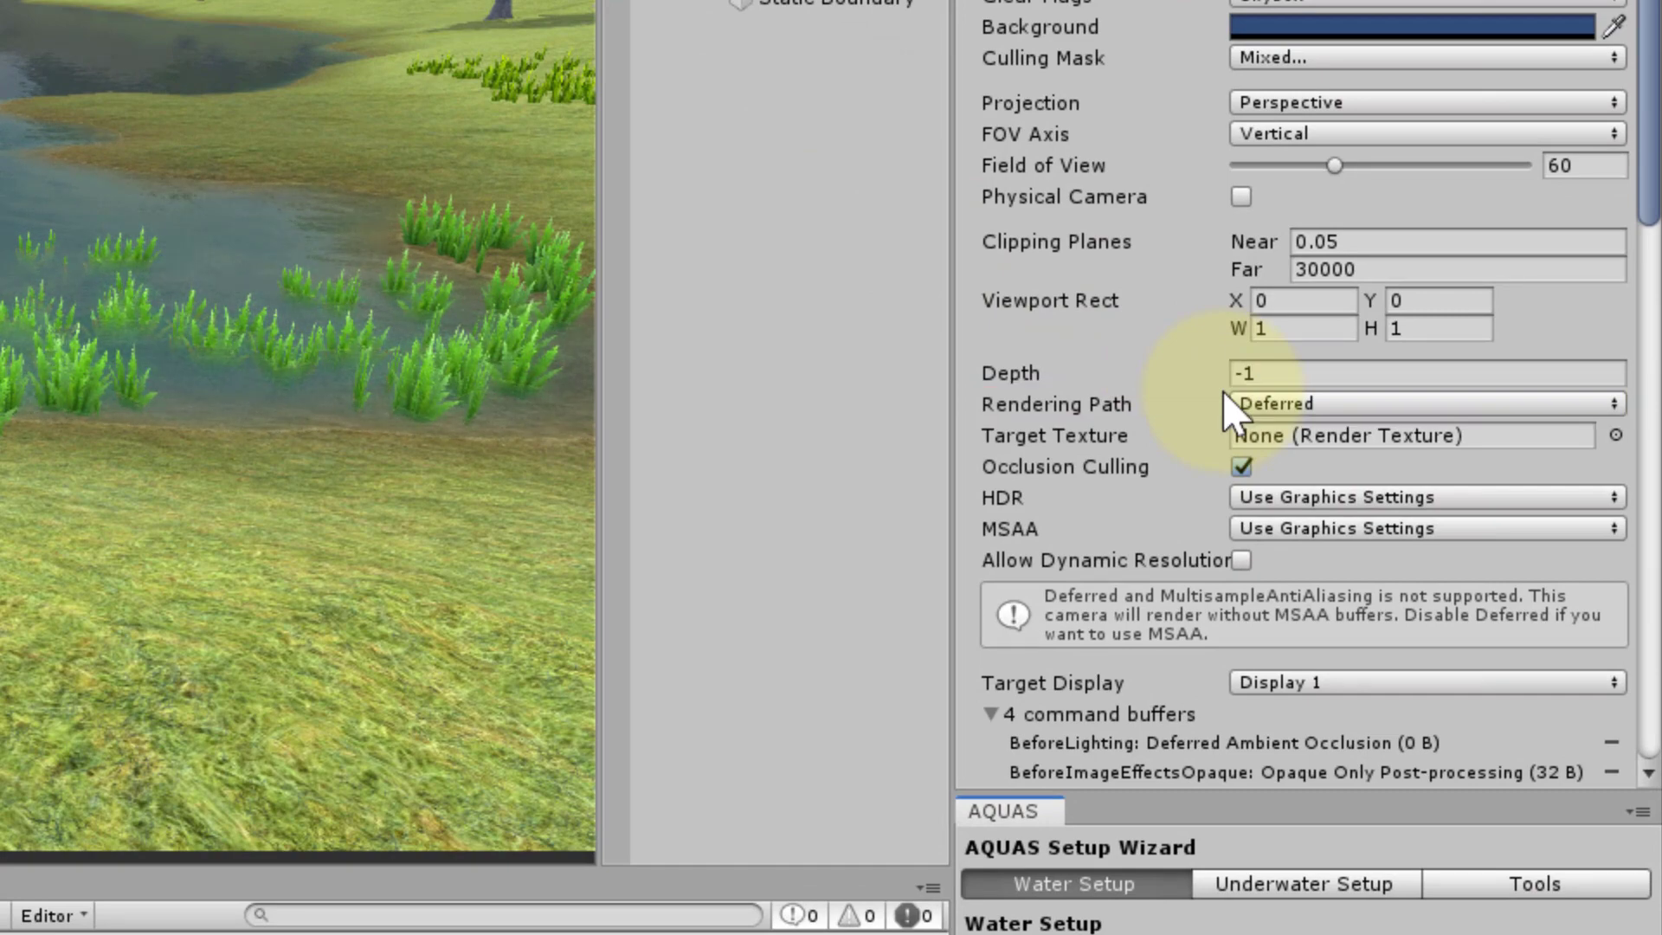
{"action": "scroll", "coordinate": [1222, 403], "scroll_direction": "down", "scroll_amount": 10}
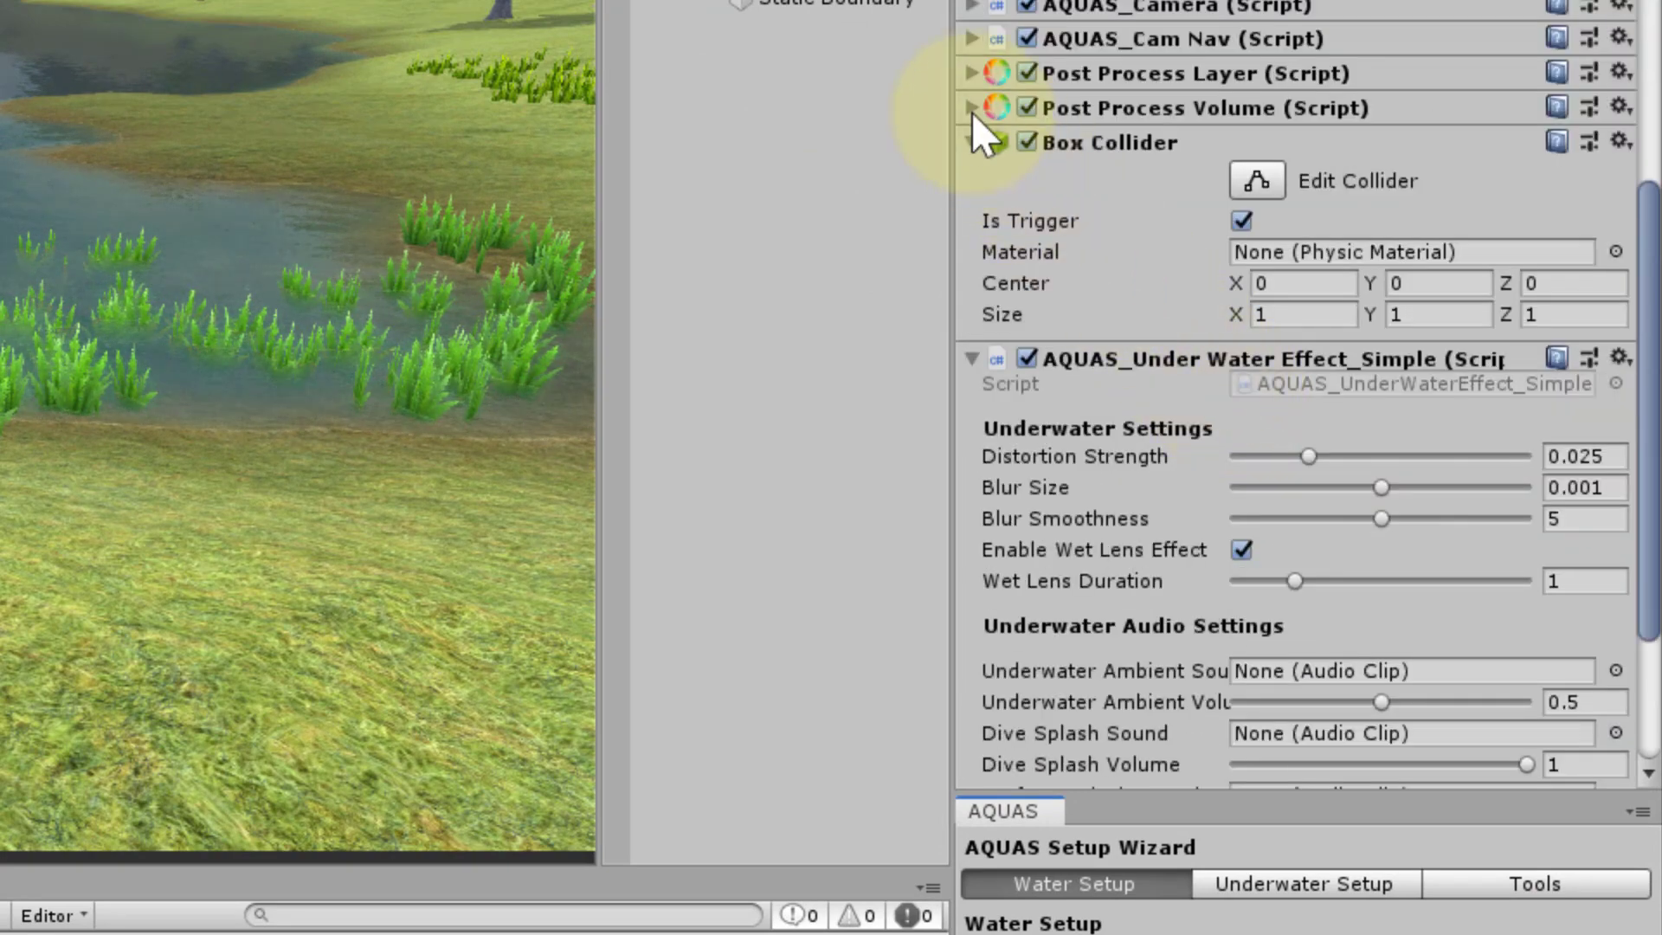
{"action": "left_click", "coordinate": [971, 109]}
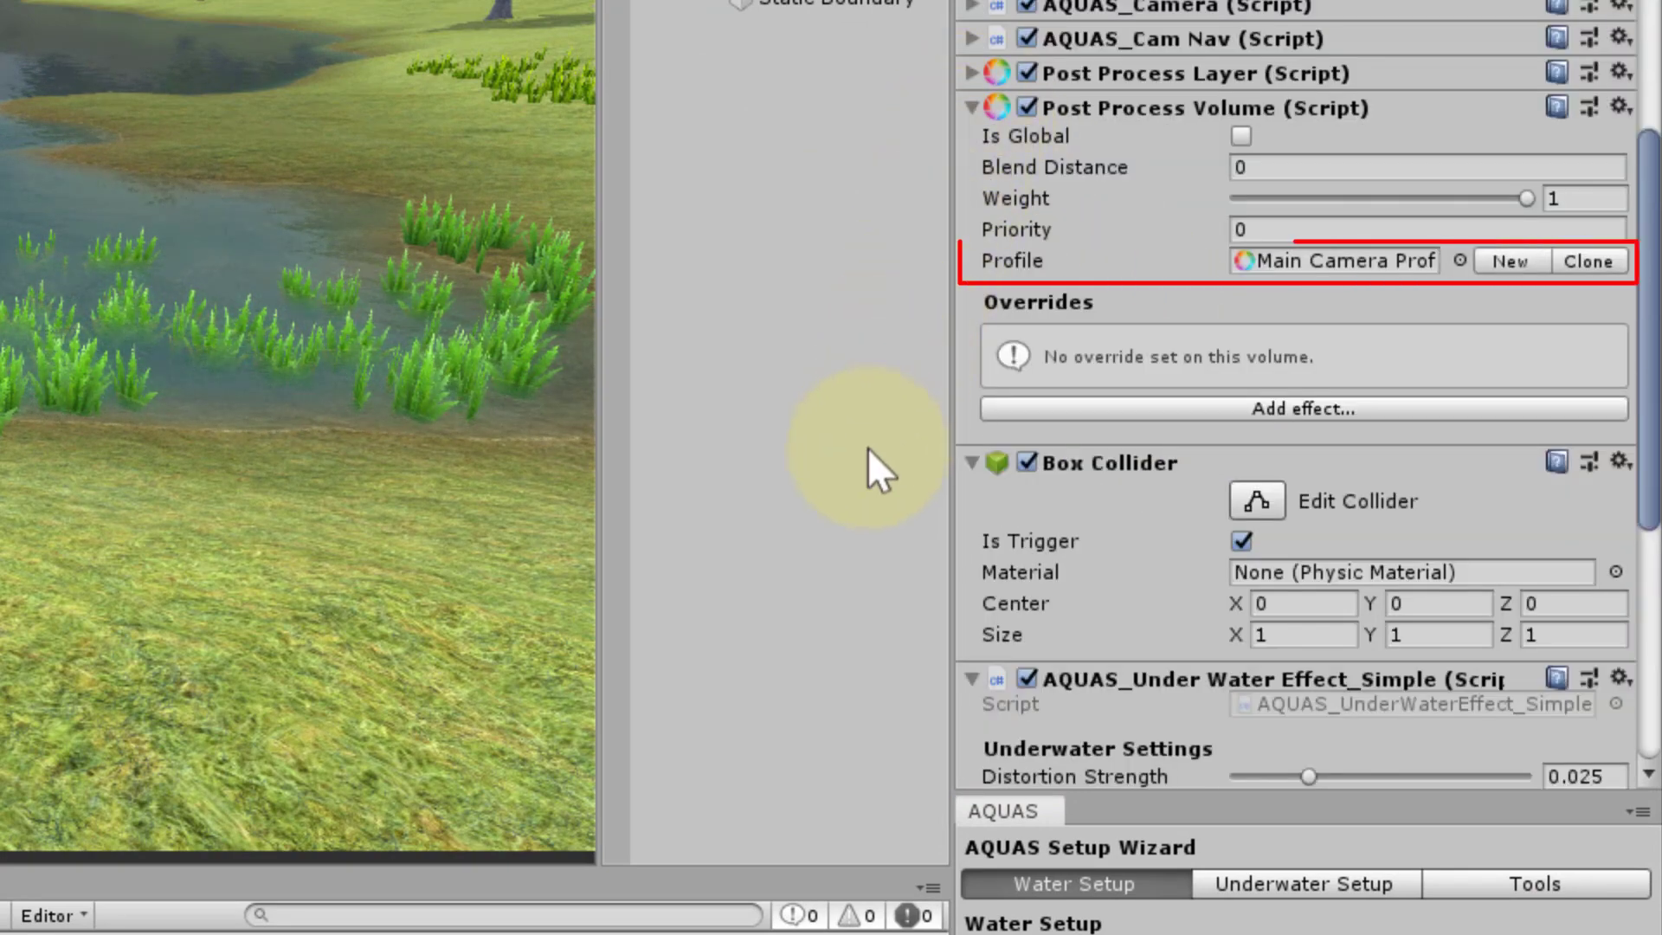
{"action": "left_click", "coordinate": [1363, 262]}
{"action": "double_click", "coordinate": [1377, 264]}
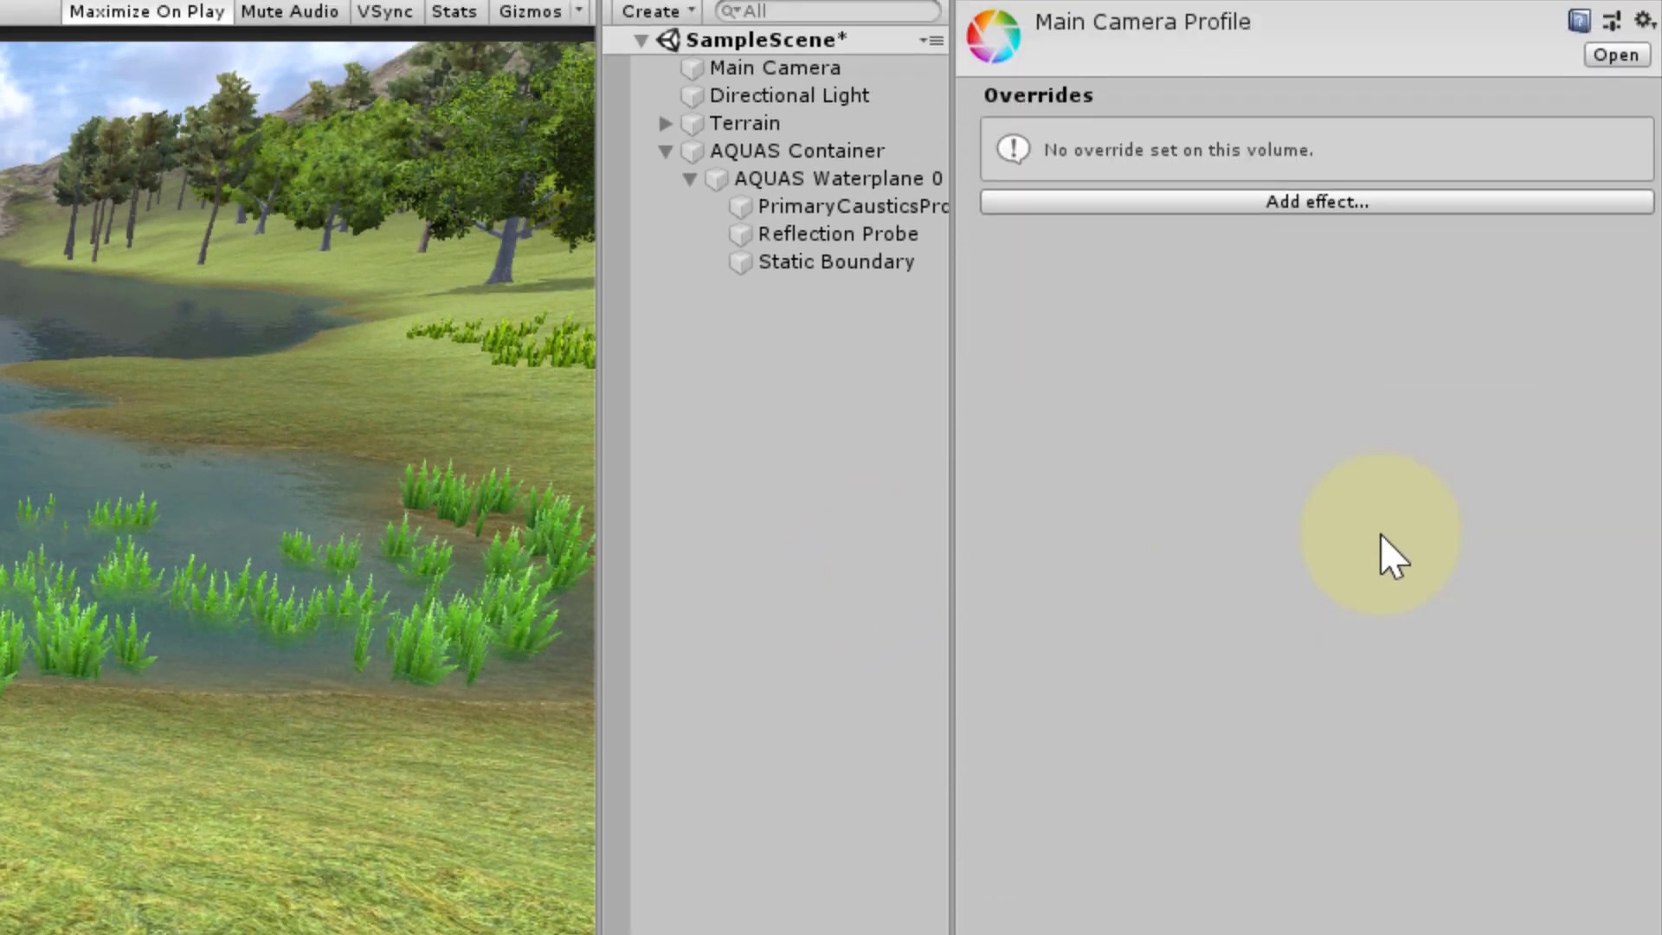